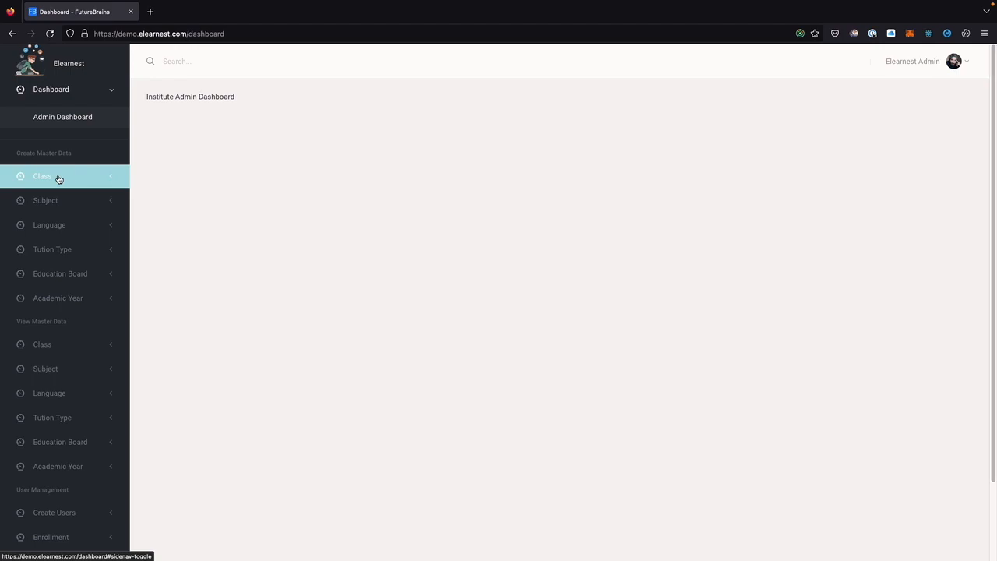
# Create a new class named 'Tenth'.
pyautogui.click(57, 179)
pyautogui.click(67, 173)
pyautogui.click(326, 156)
pyautogui.write('T')
pyautogui.press('Return')
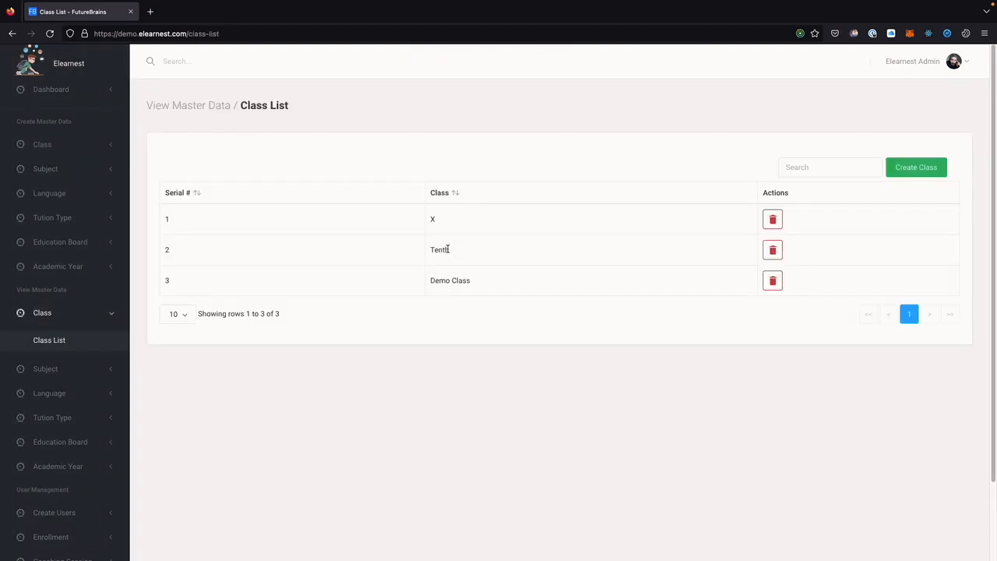
# Check the Tenth entry in the Class List without changing it, then bring up the Create Subject form.
pyautogui.doubleClick(448, 249)
pyautogui.click(512, 324)
pyautogui.click(71, 169)
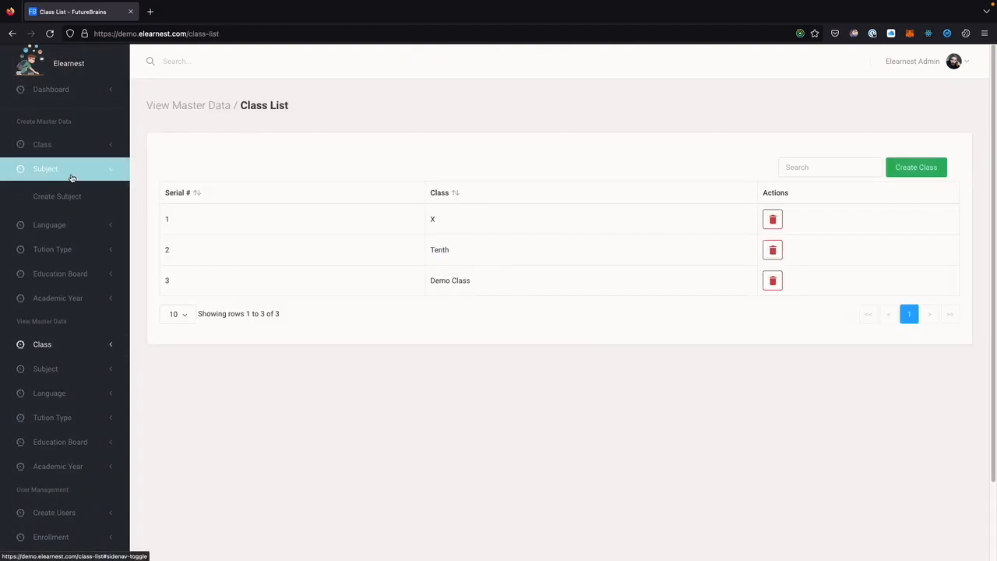
pyautogui.click(69, 197)
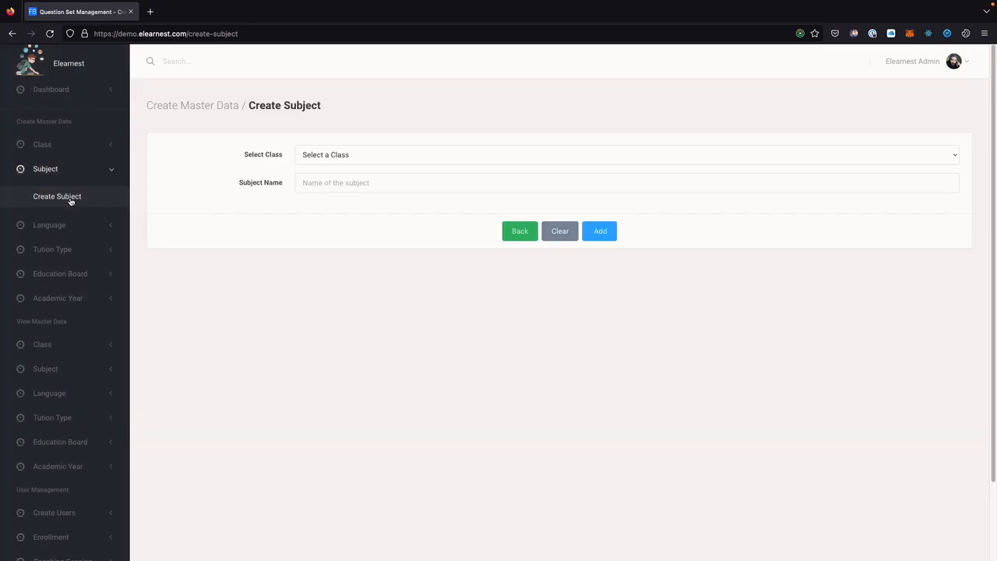
# Add 'Maths' as a subject of the Tenth class.
pyautogui.click(336, 155)
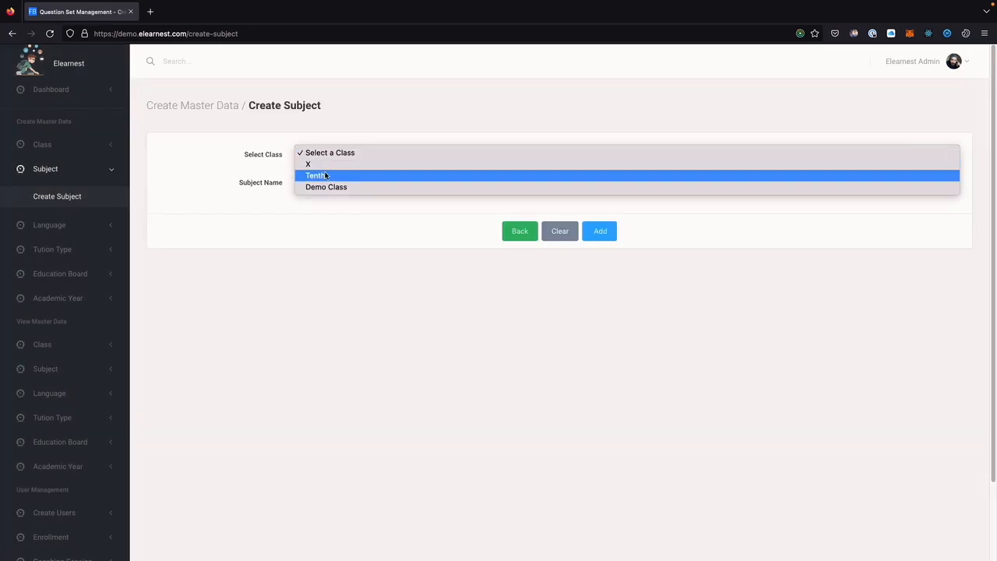
pyautogui.click(322, 175)
pyautogui.click(328, 184)
pyautogui.write('Maths')
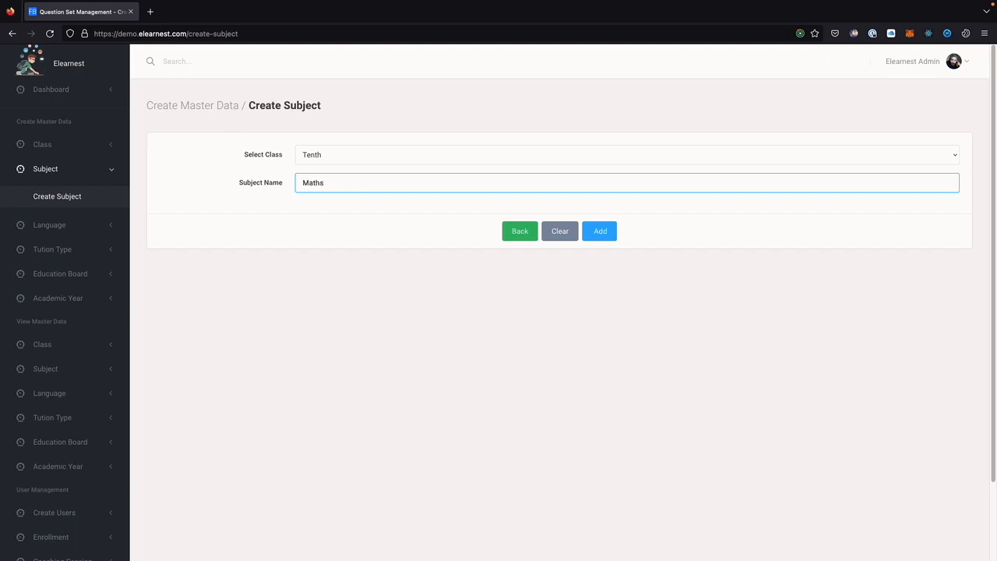
pyautogui.press('Return')
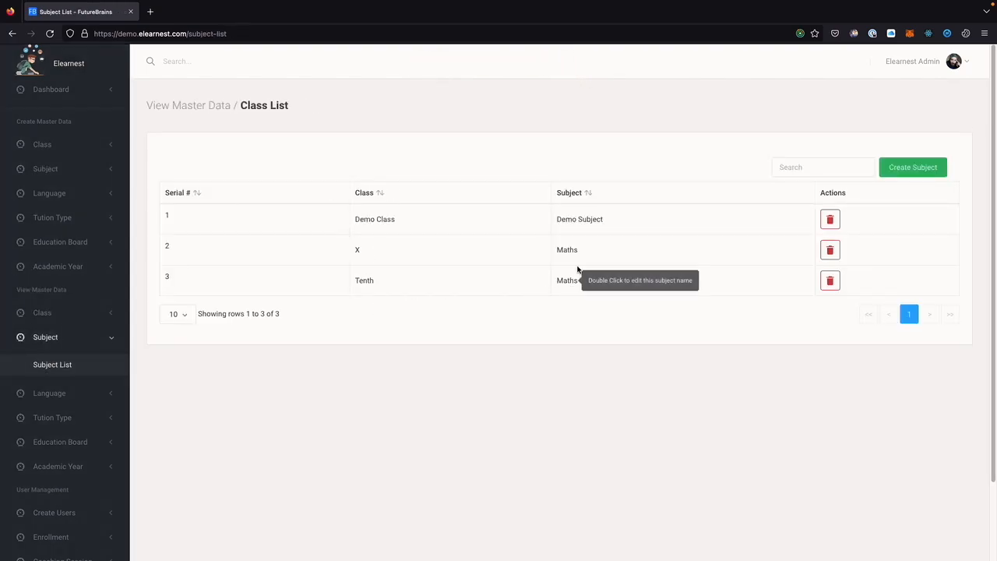
# Add 'Science' as a second subject of the Tenth class.
pyautogui.click(910, 171)
pyautogui.click(321, 160)
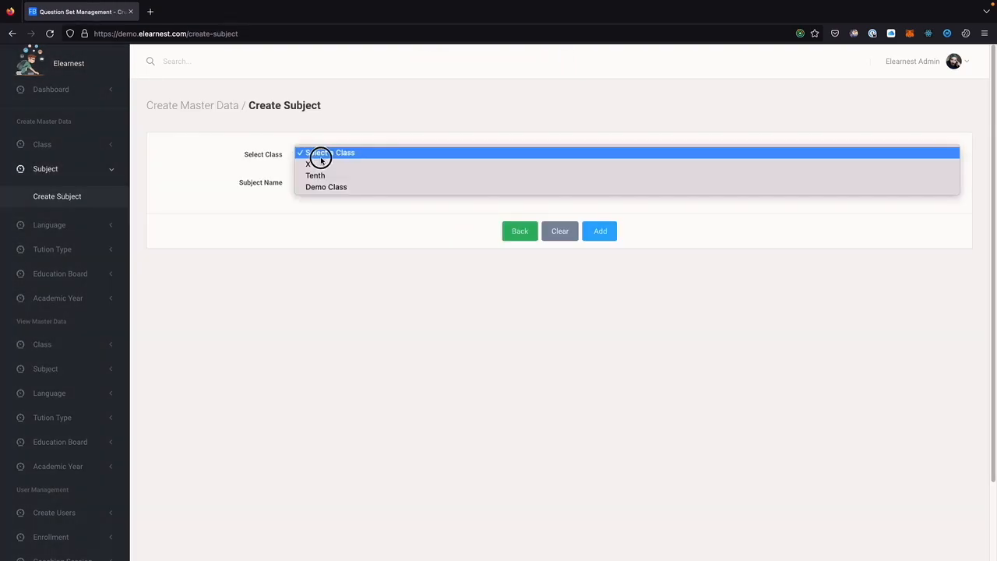
pyautogui.click(320, 175)
pyautogui.click(314, 182)
pyautogui.write('Science')
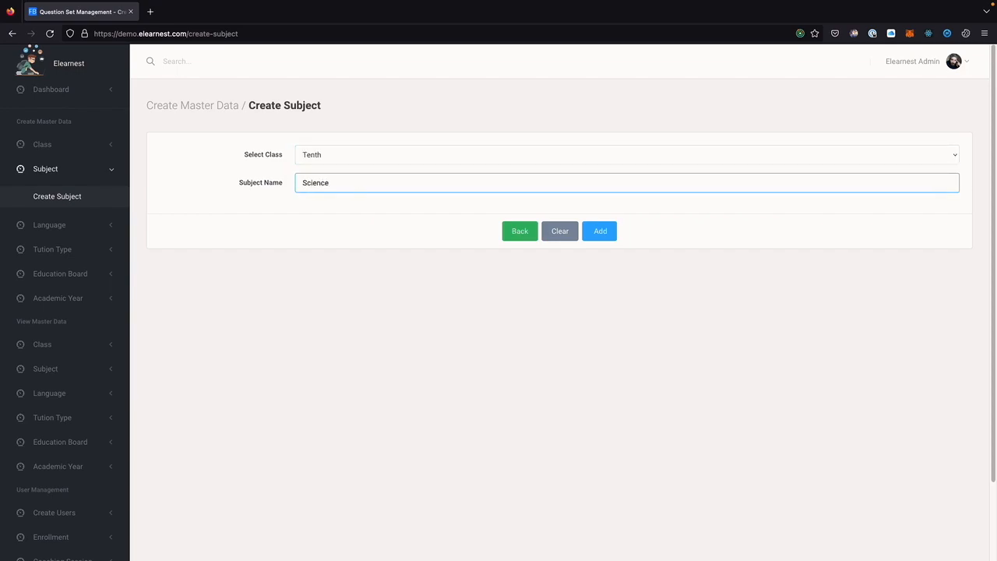
pyautogui.press('Return')
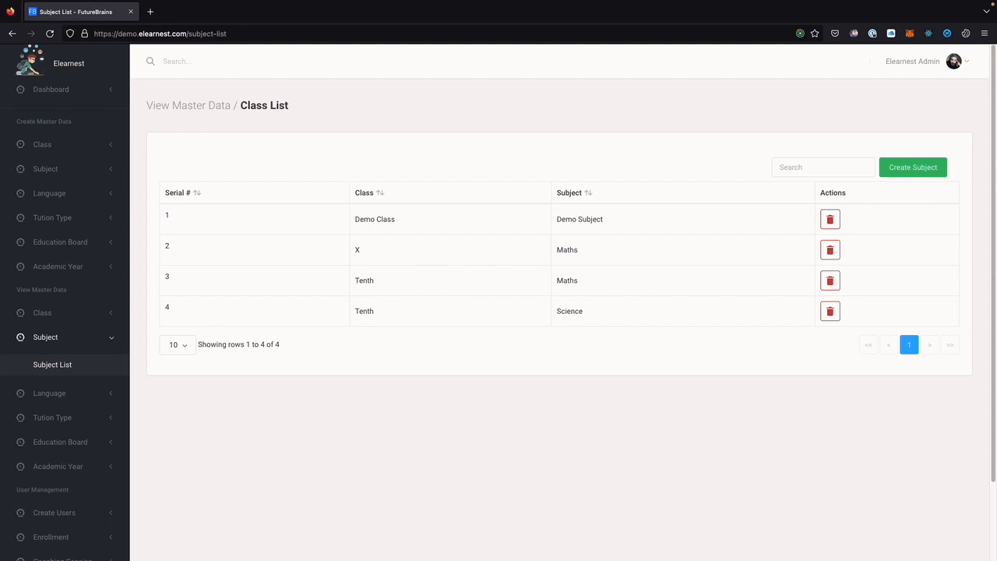
# Open the Science subject for editing and close it with the name unchanged.
pyautogui.doubleClick(569, 312)
pyautogui.click(530, 407)
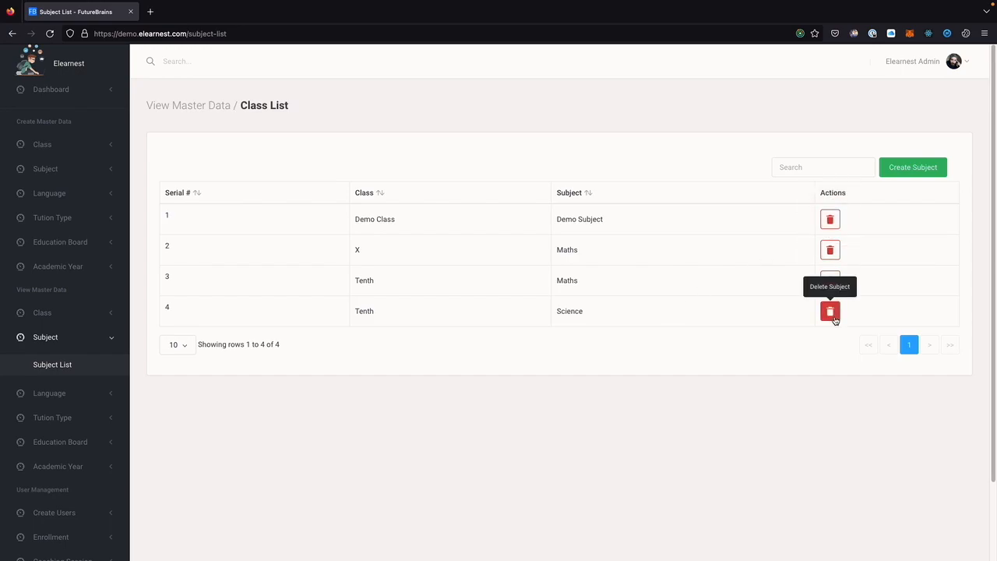
pyautogui.click(584, 309)
pyautogui.click(561, 308)
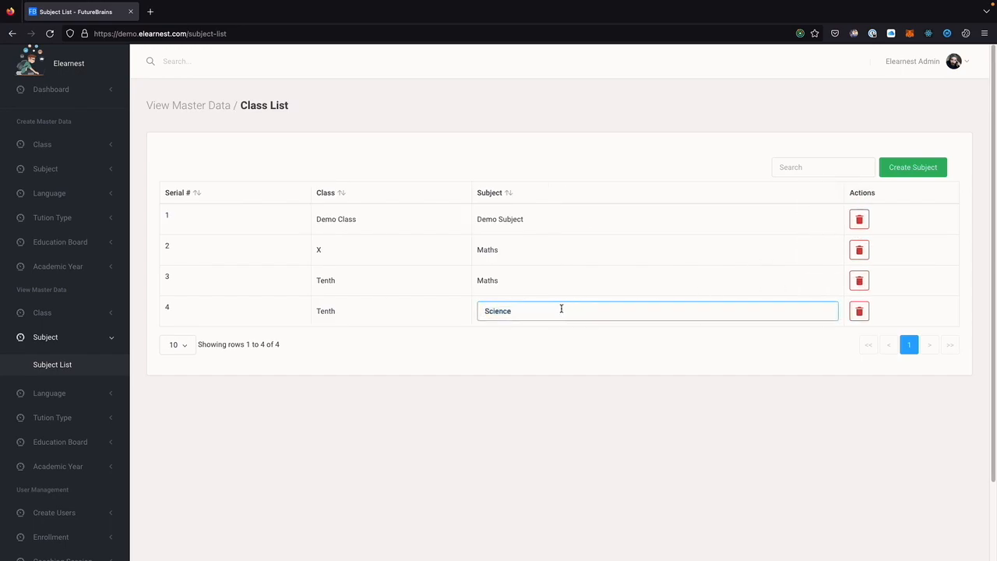
pyautogui.click(537, 365)
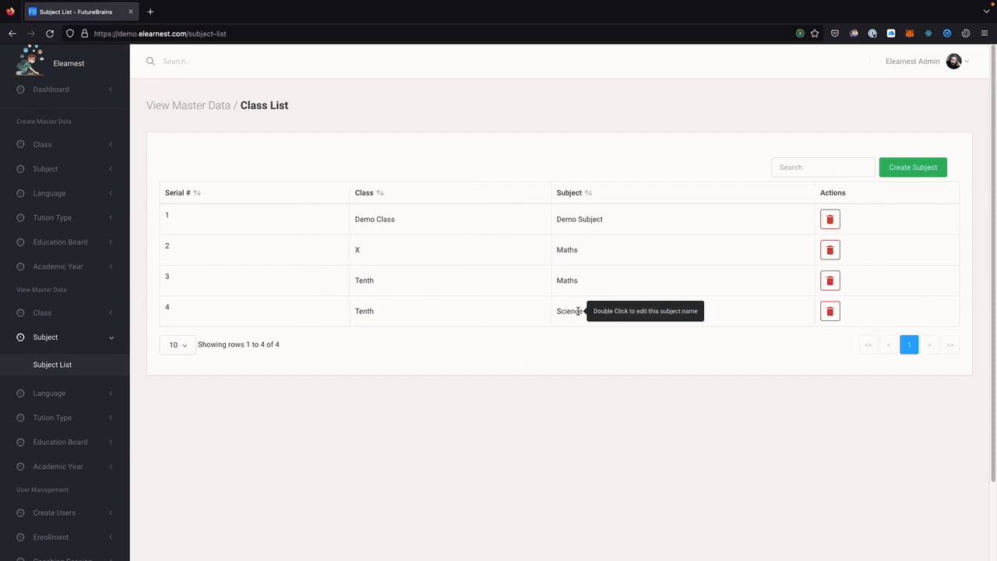
pyautogui.click(91, 199)
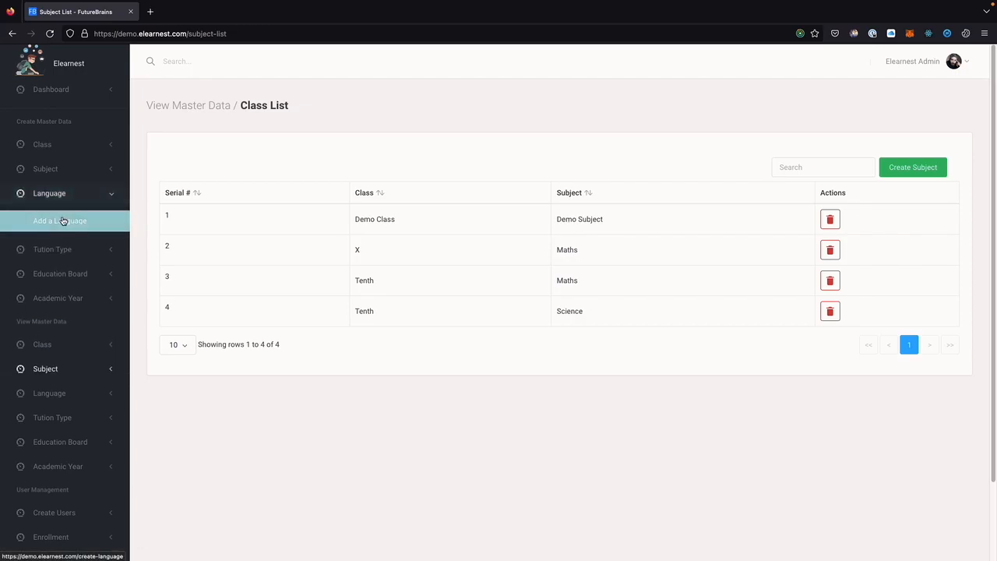
# Enter 'French' as the Language Name in the Add a Language form and submit it.
pyautogui.click(62, 221)
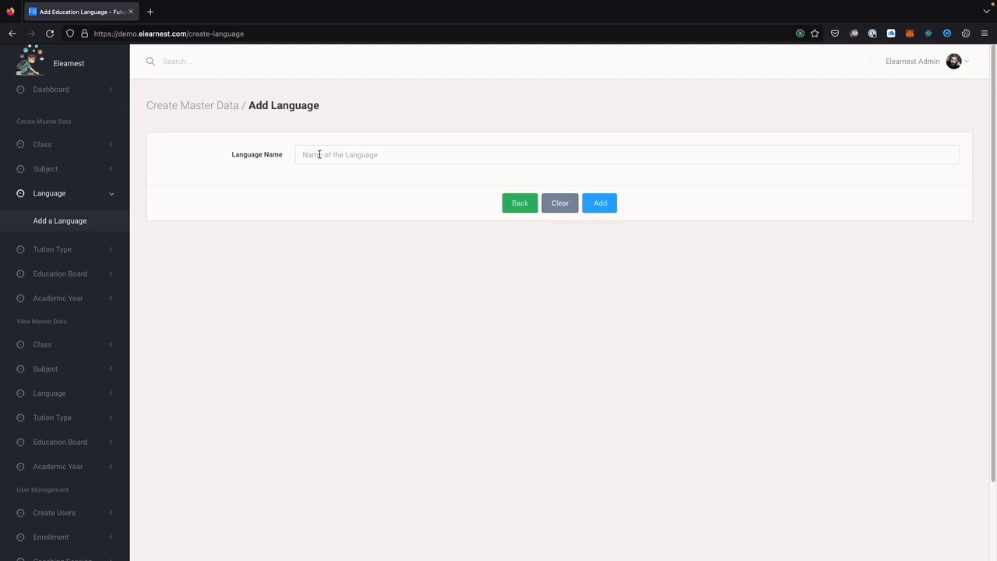
pyautogui.click(530, 207)
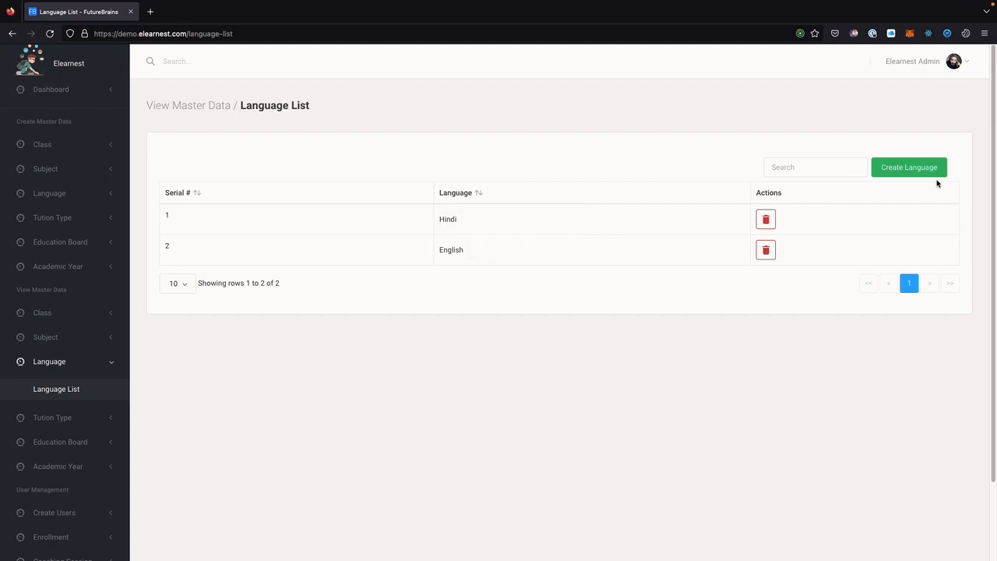
pyautogui.click(874, 167)
pyautogui.click(320, 154)
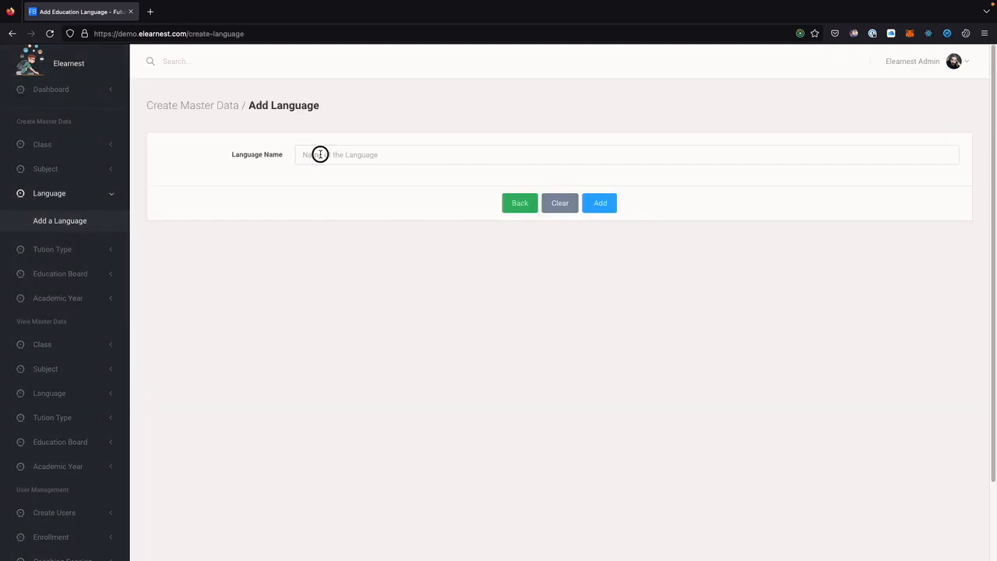
pyautogui.click(416, 155)
pyautogui.write('French')
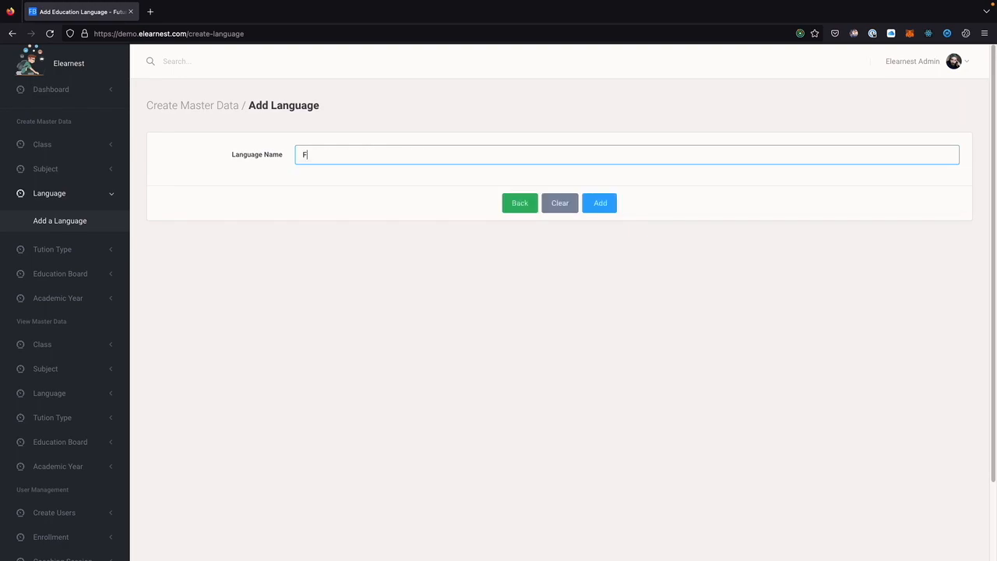
pyautogui.press('Return')
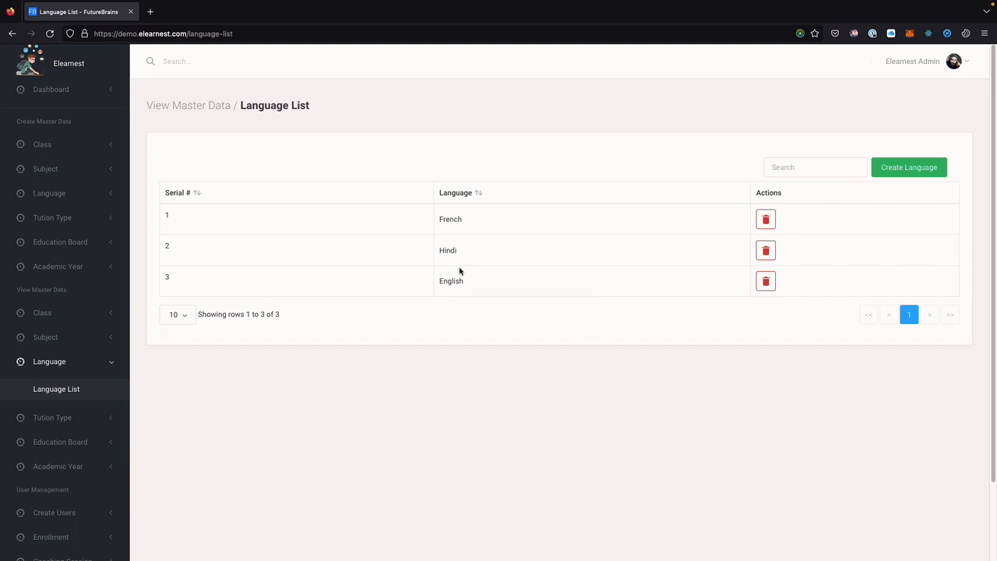
# Review the existing Private and Group tuition types, then create a 'Group-1' tuition type.
pyautogui.click(71, 222)
pyautogui.click(64, 244)
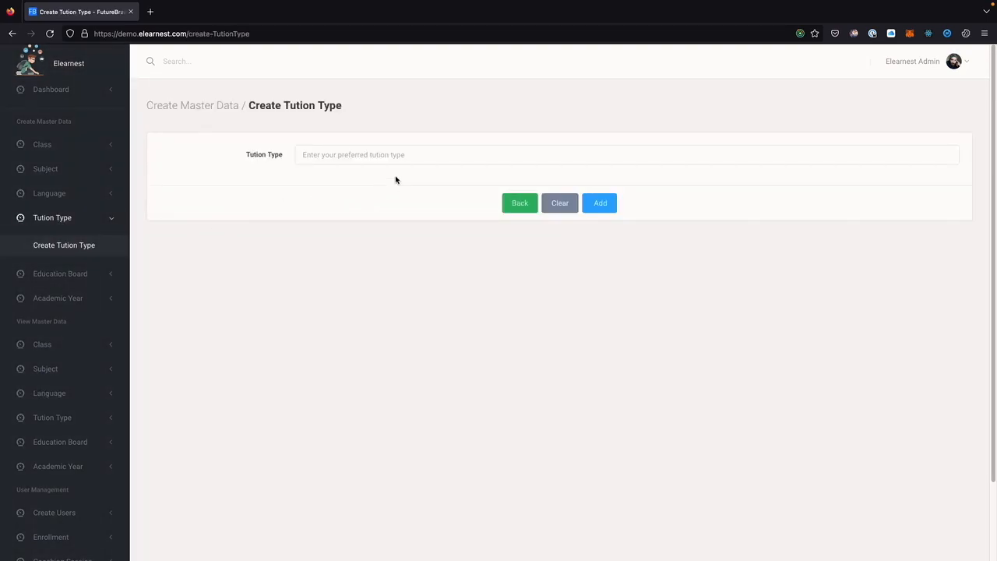
pyautogui.click(517, 206)
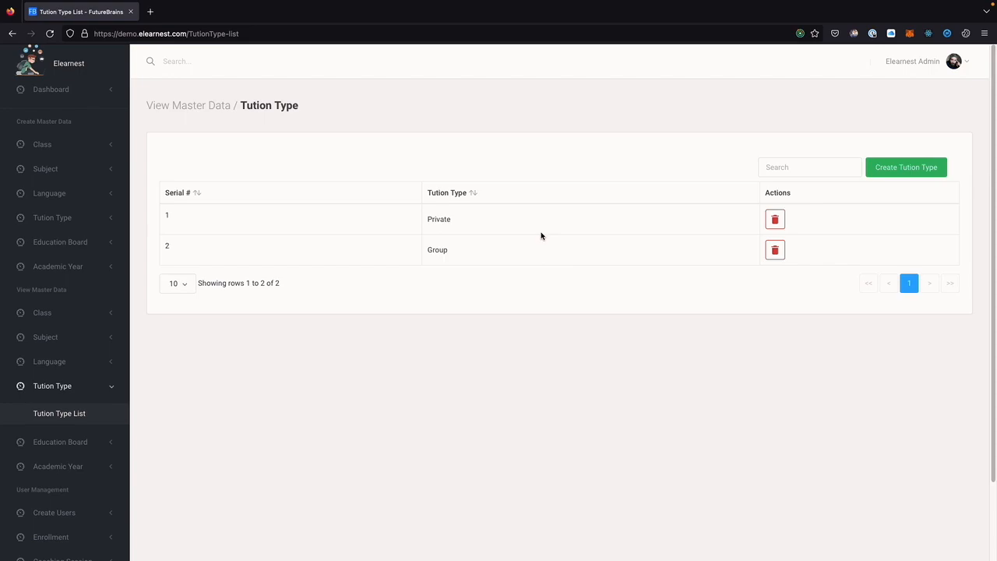
pyautogui.click(895, 173)
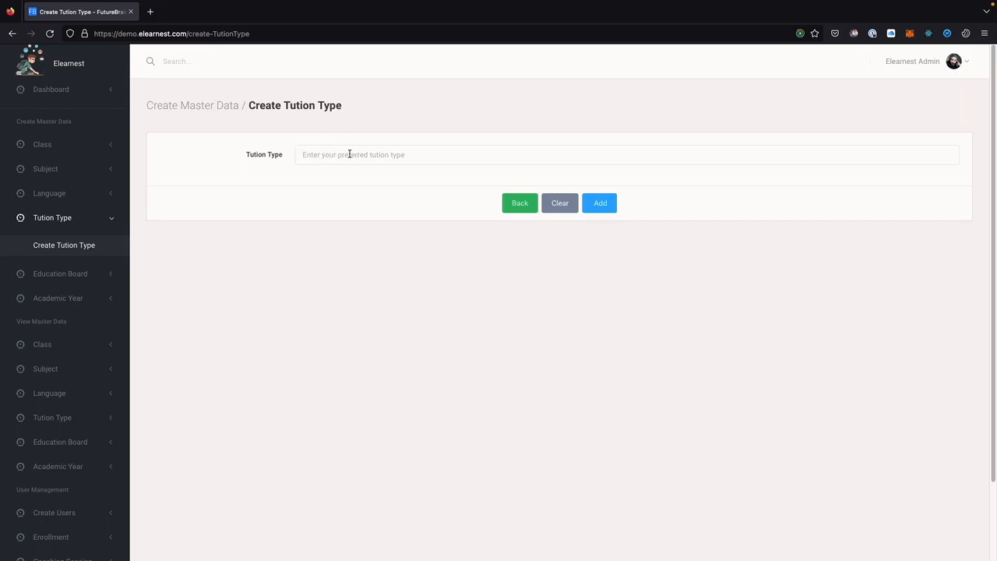
pyautogui.click(349, 154)
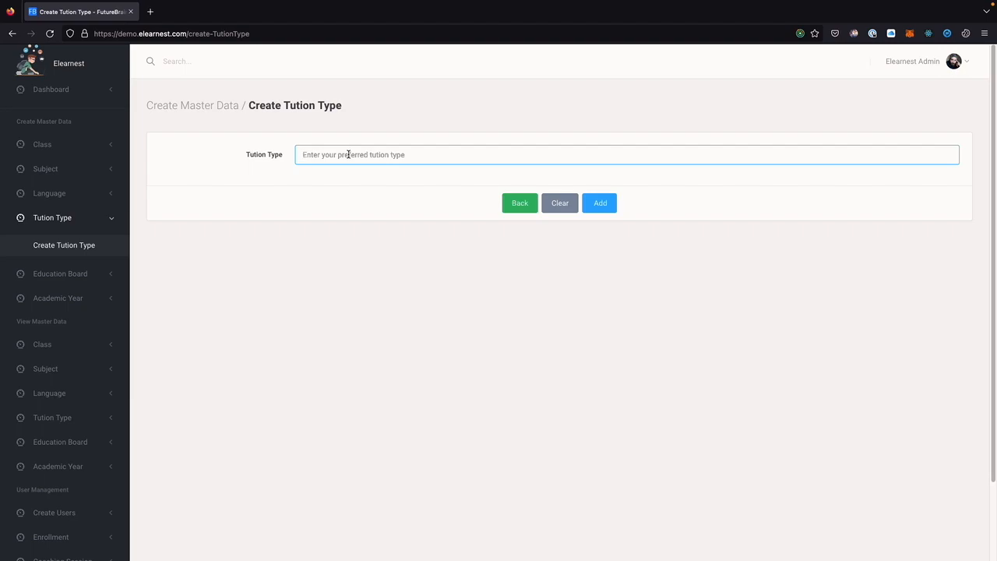
pyautogui.write('Group-1')
pyautogui.press('Return')
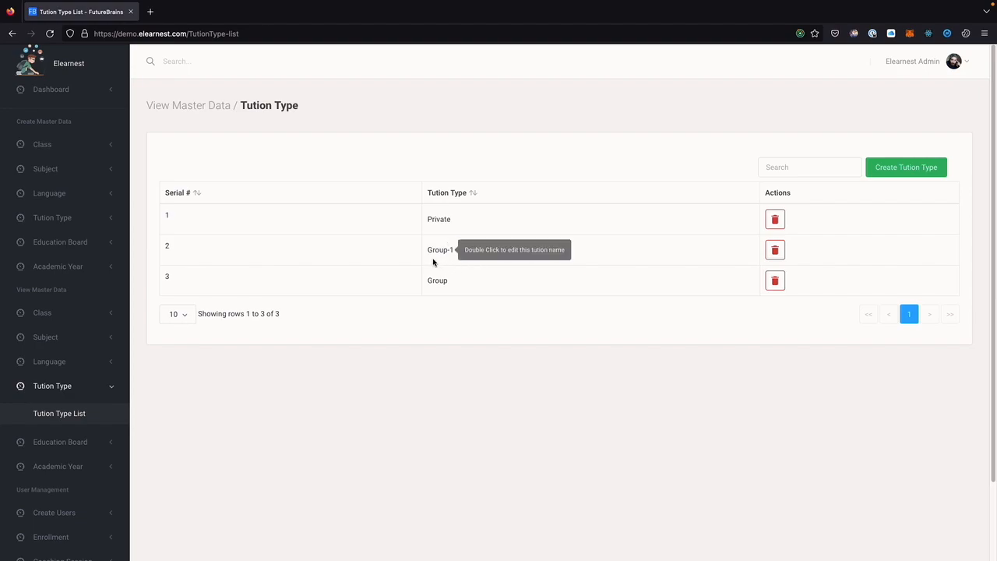
pyautogui.click(72, 247)
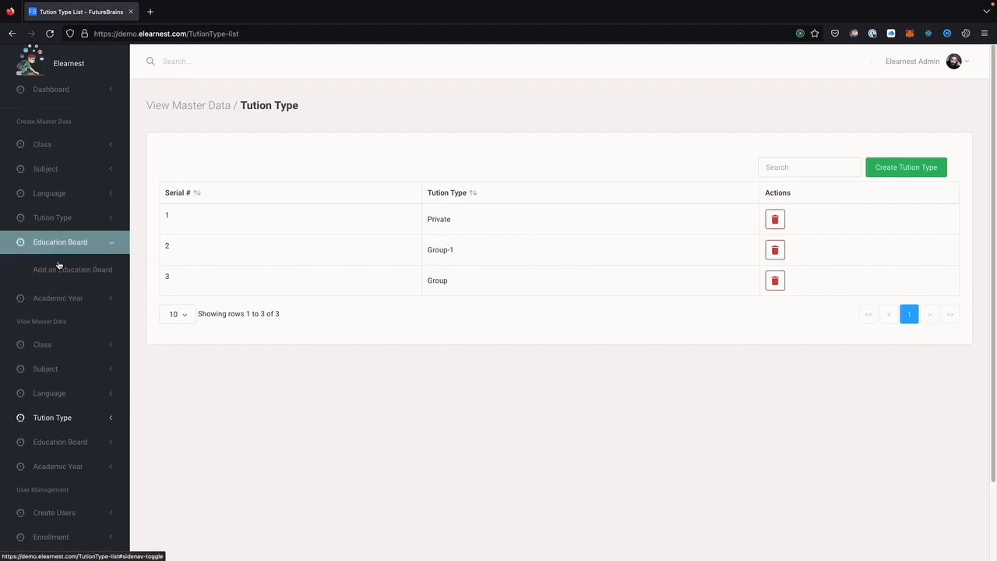
# Enter 'State Board' as the Board Name and submit the new education board.
pyautogui.click(62, 265)
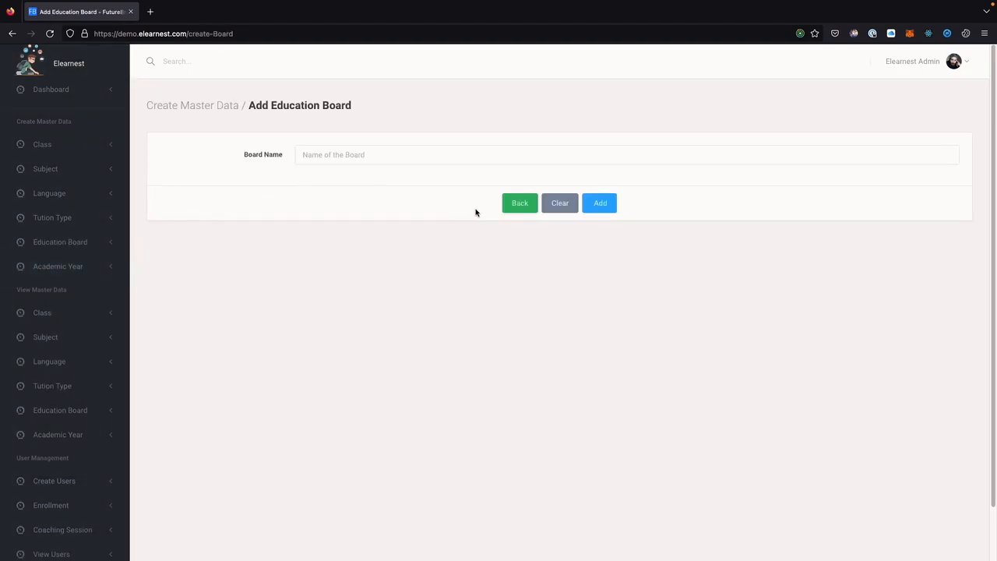
pyautogui.click(330, 155)
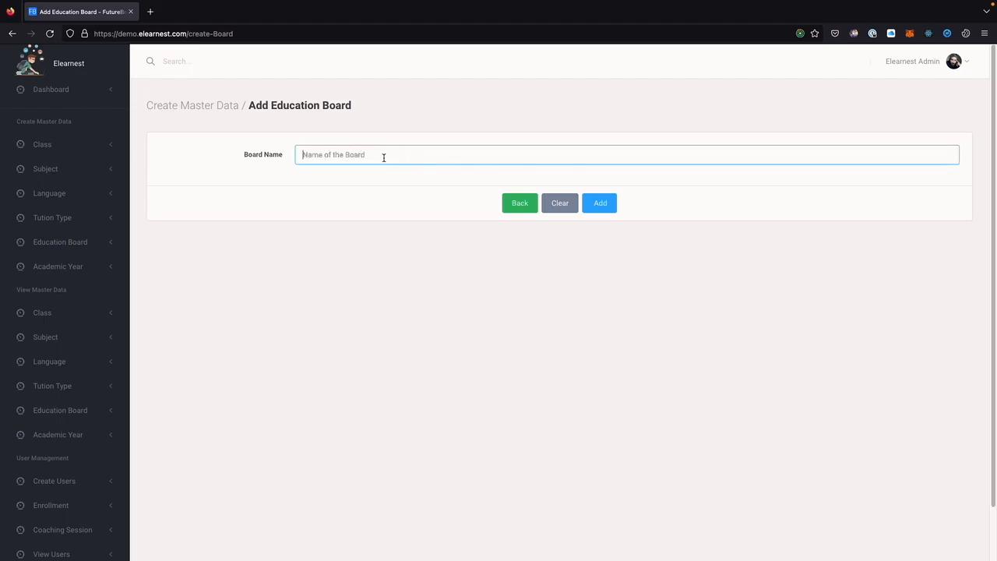
pyautogui.click(325, 155)
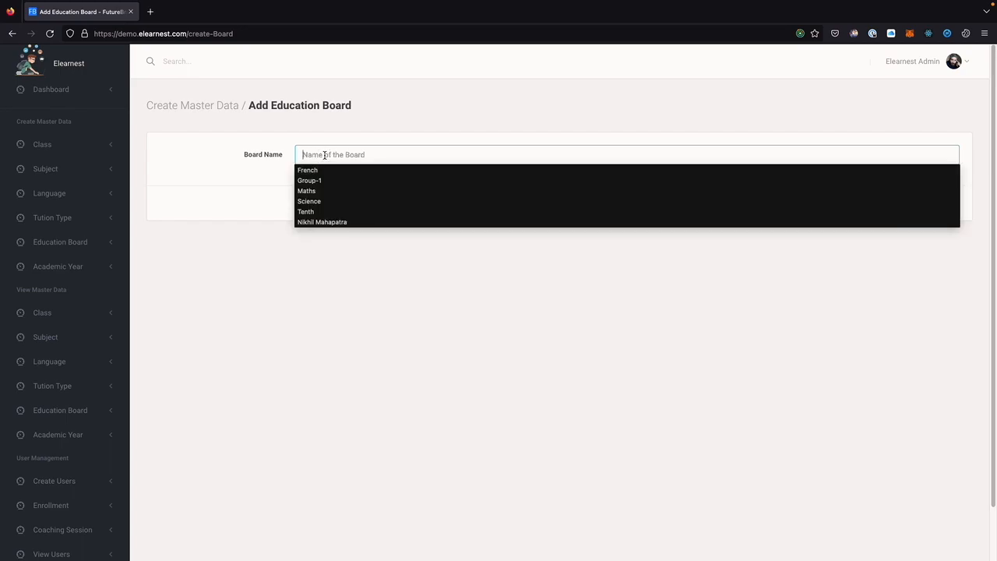
pyautogui.write('State Board')
pyautogui.press('Return')
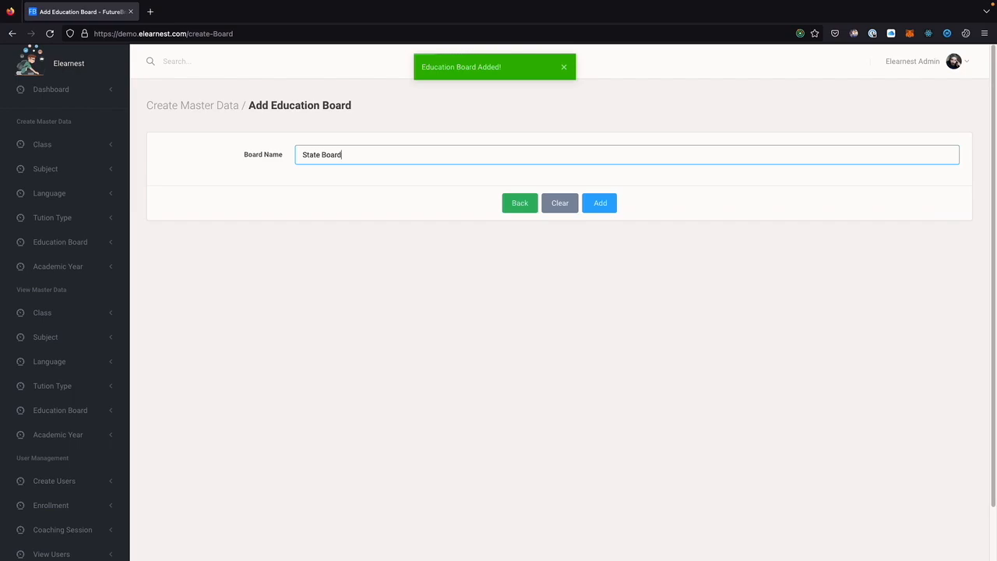
# Open the State Board entry for editing twice, closing it unchanged each time.
pyautogui.doubleClick(451, 219)
pyautogui.doubleClick(456, 224)
pyautogui.click(399, 348)
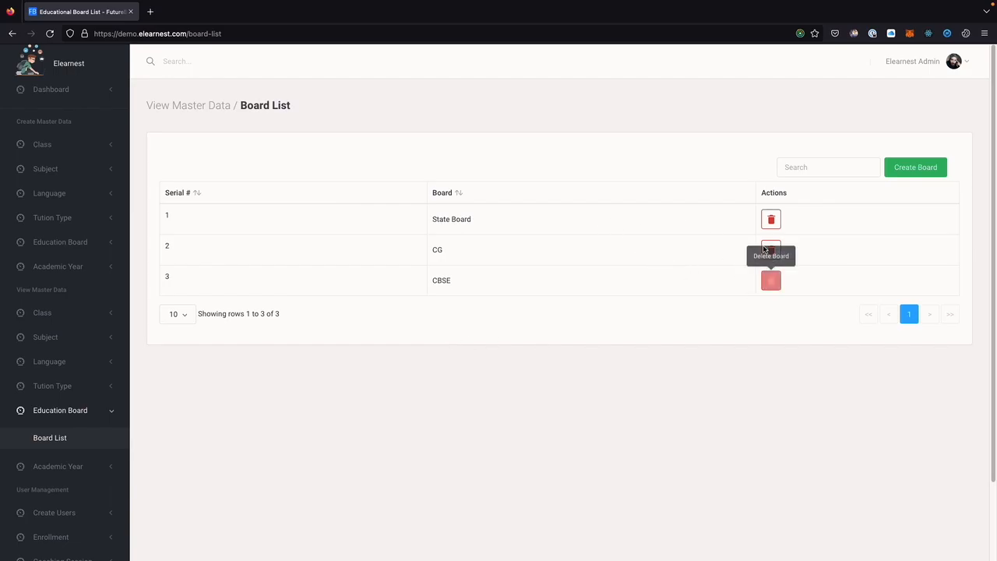
pyautogui.doubleClick(462, 224)
pyautogui.doubleClick(462, 223)
pyautogui.click(405, 342)
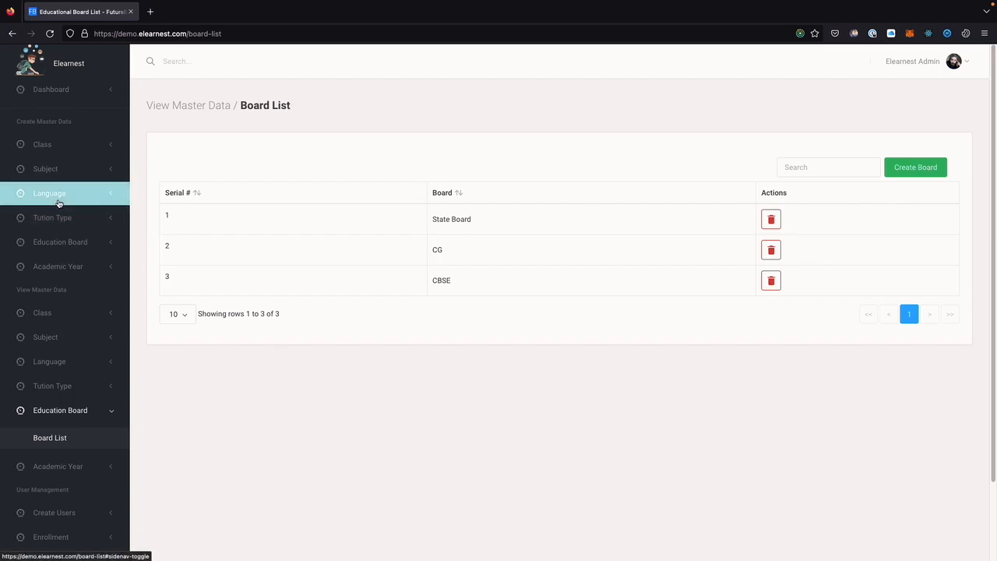
pyautogui.click(66, 268)
# Look over the 2022 and 2023 academic years, then reopen an empty Create Academic Year form.
pyautogui.click(62, 293)
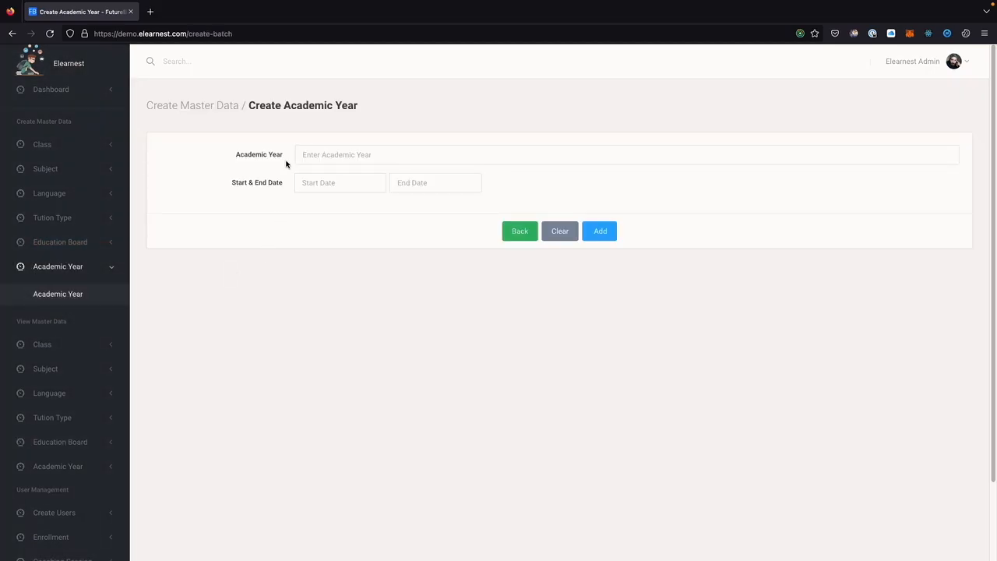
pyautogui.click(337, 155)
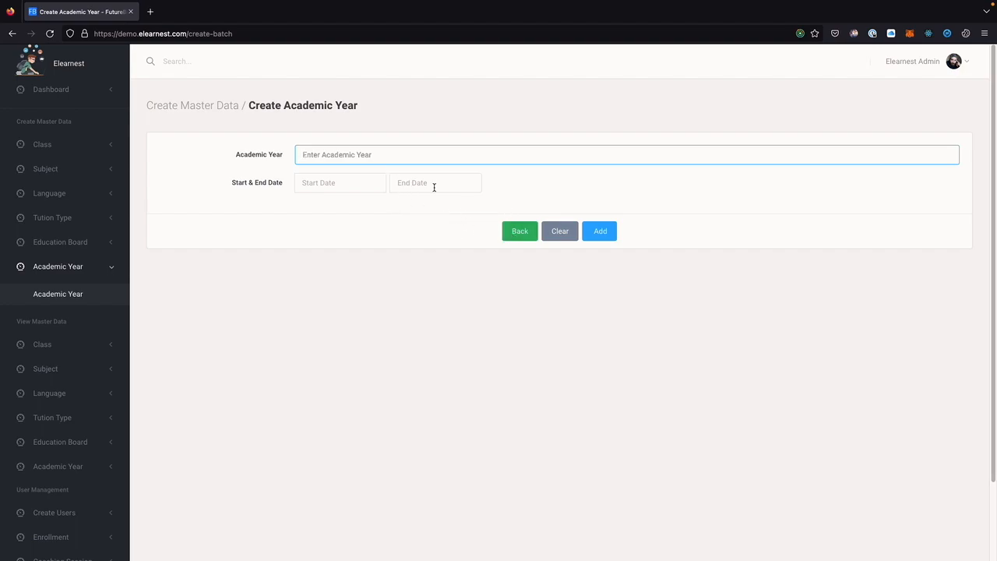
pyautogui.click(505, 232)
pyautogui.click(519, 250)
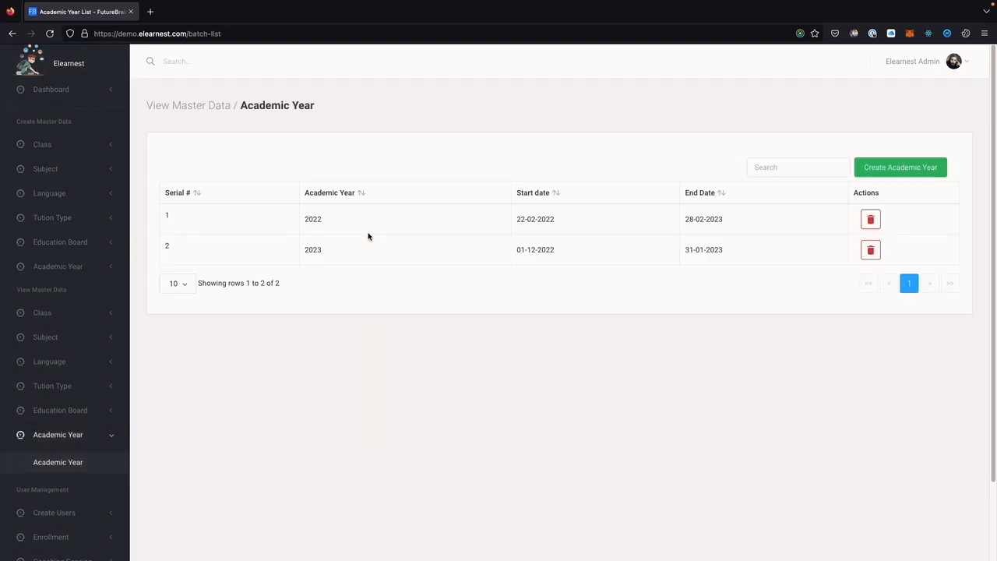
pyautogui.doubleClick(307, 219)
pyautogui.click(869, 172)
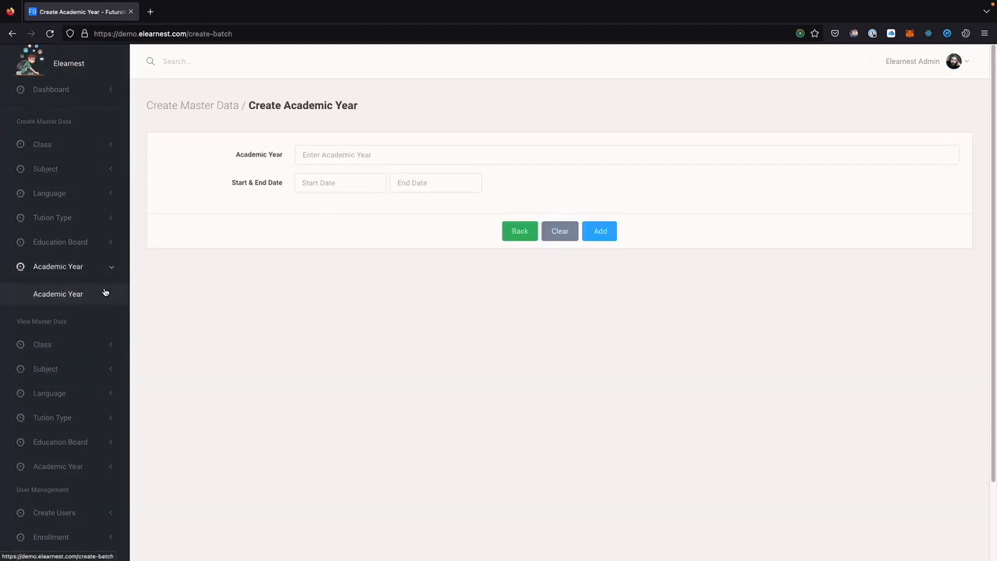
pyautogui.scroll(-1, 69, 332)
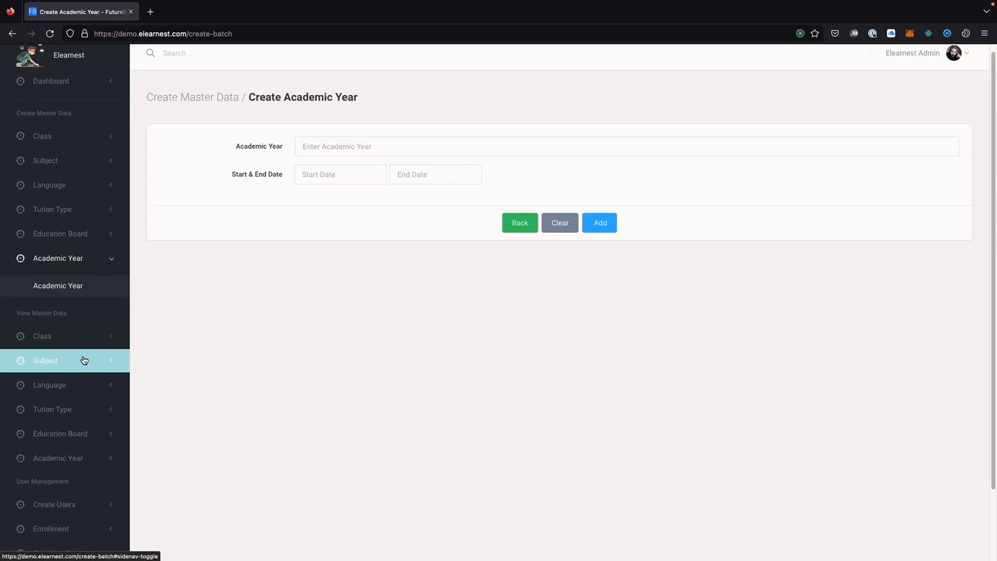
pyautogui.scroll(-1, 84, 360)
# Enter the teacher's first and last name, email and phone, sharing both email and phone with students.
pyautogui.click(65, 487)
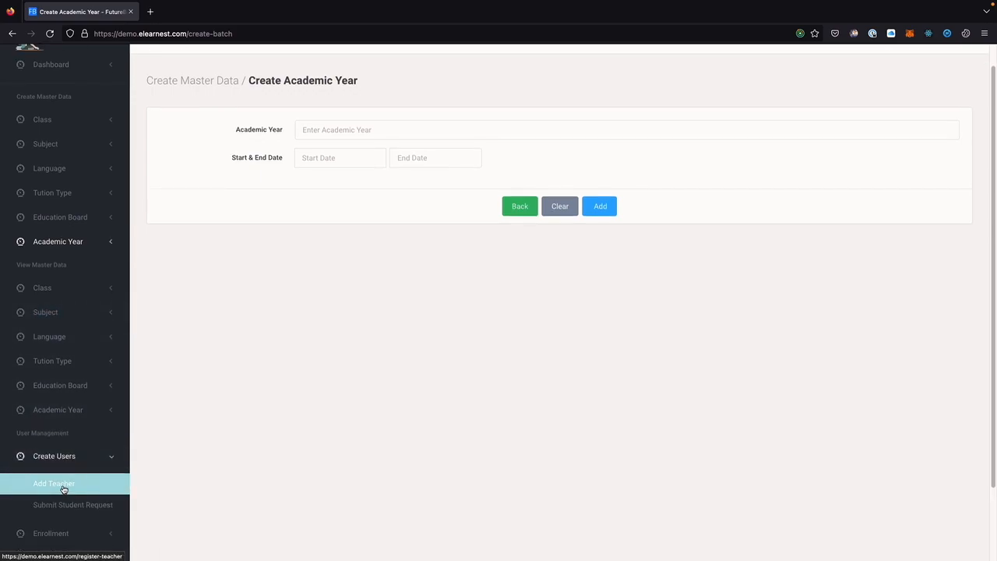
pyautogui.click(337, 155)
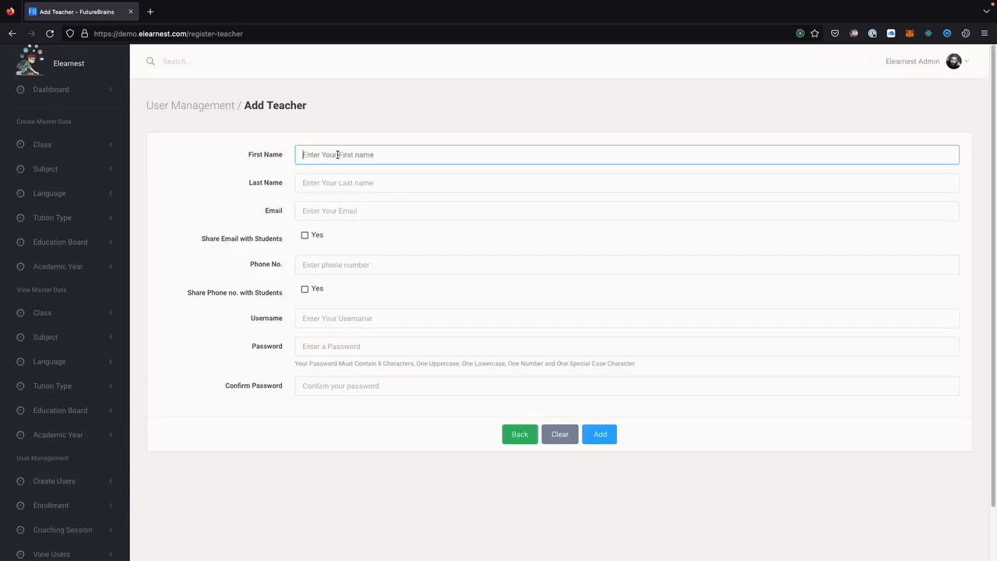
pyautogui.write('Tenth')
pyautogui.press('Tab')
pyautogui.write('Maths')
pyautogui.click(329, 215)
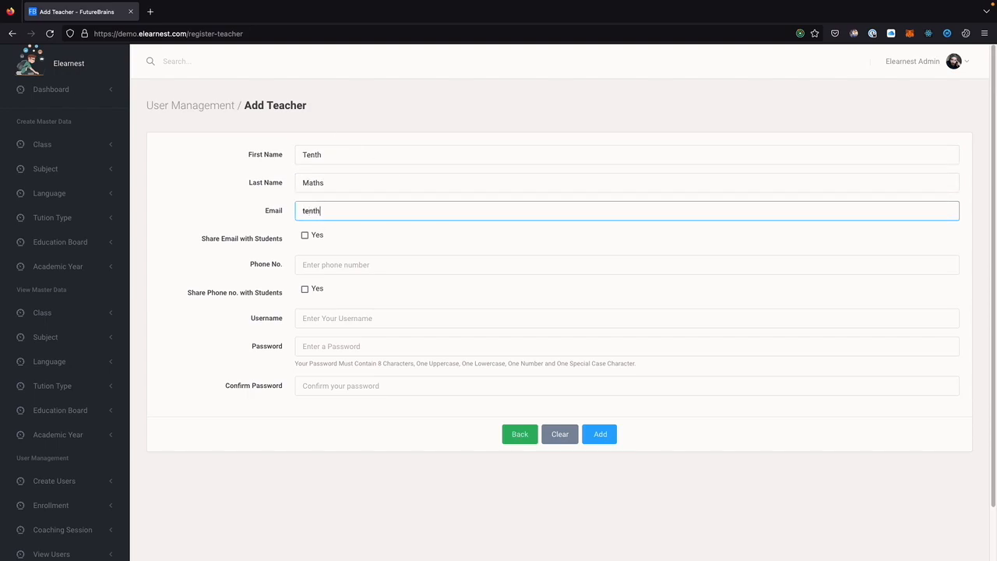
pyautogui.press('Tab')
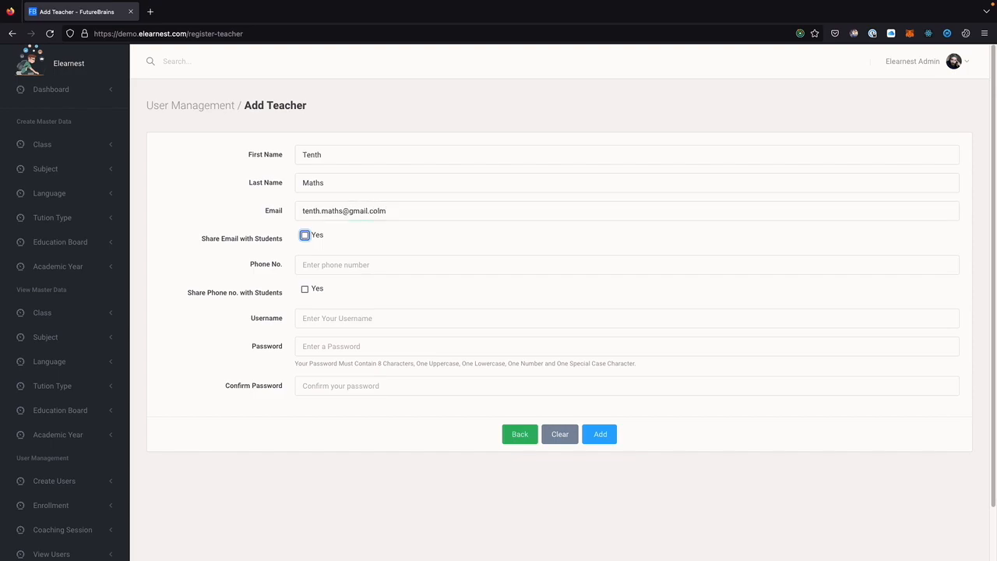
pyautogui.click(305, 237)
pyautogui.click(317, 265)
pyautogui.write('9876543216')
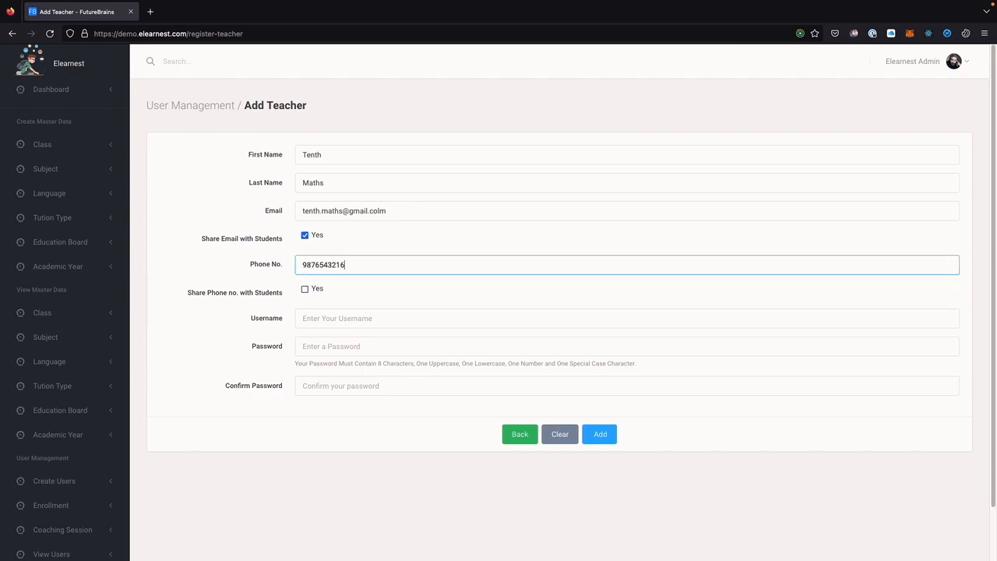
pyautogui.click(303, 289)
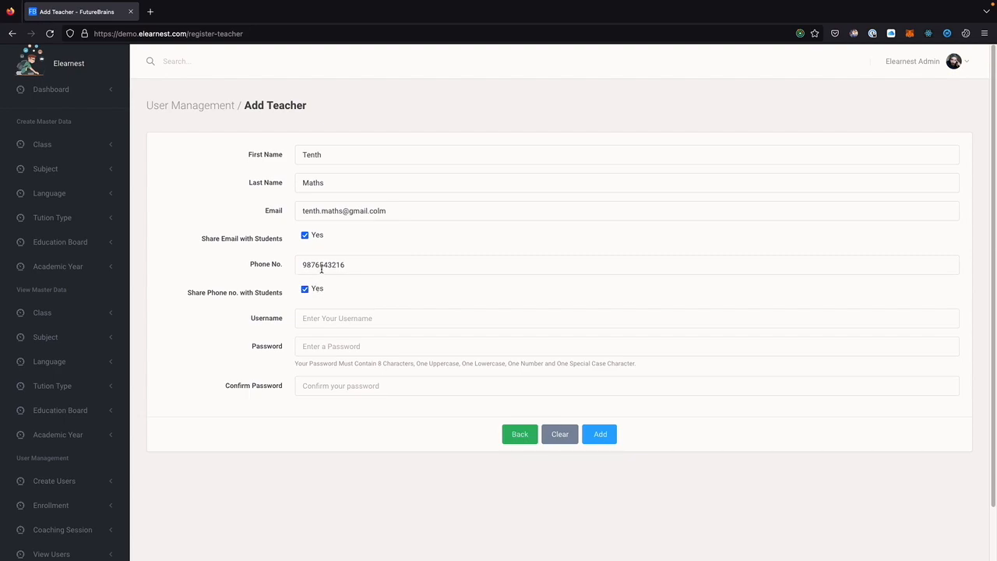
# Set the teacher's username and password and save the new teacher account.
pyautogui.click(324, 320)
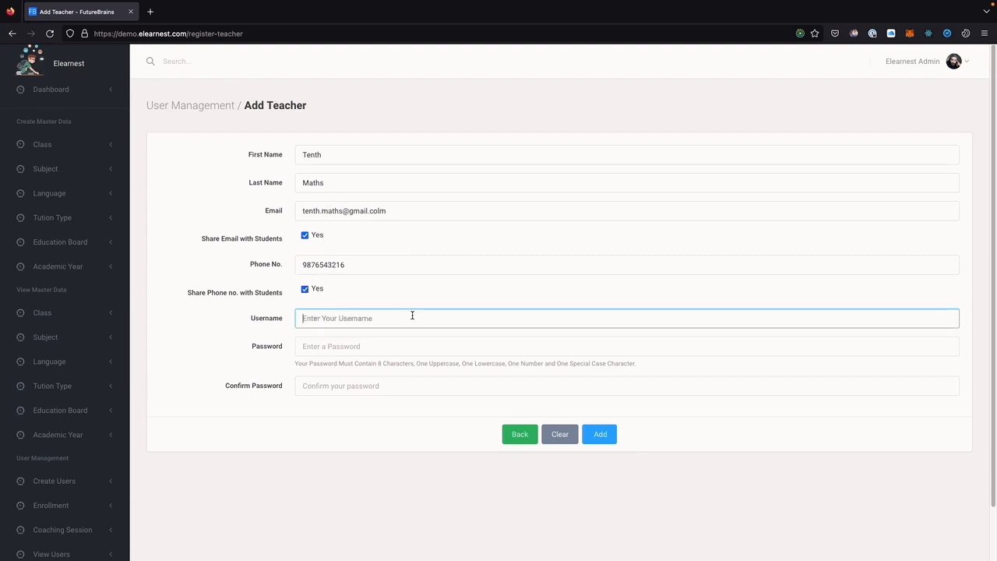
pyautogui.write('tenth.maths')
pyautogui.press('Tab')
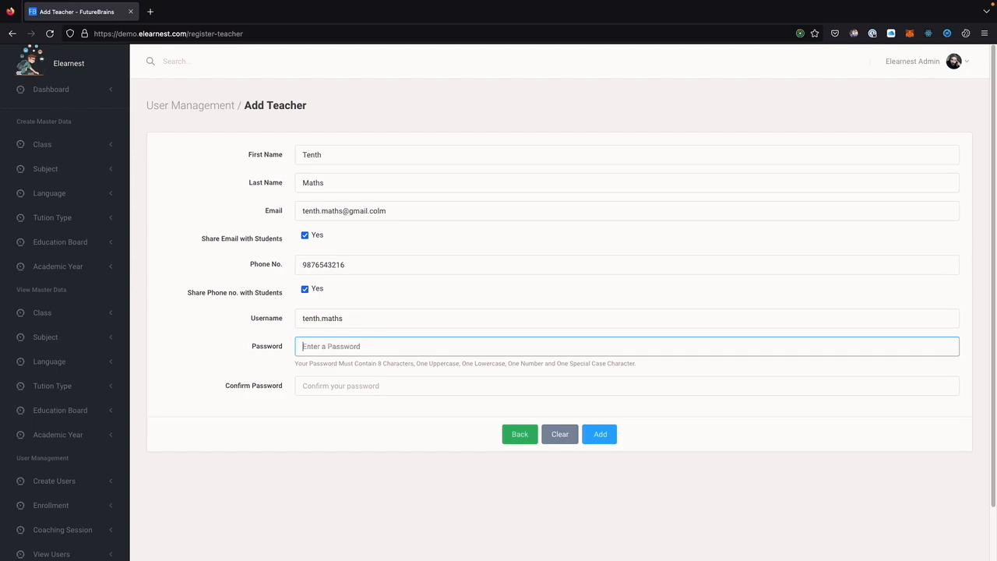
pyautogui.write('T')
pyautogui.press('Tab')
pyautogui.write('T')
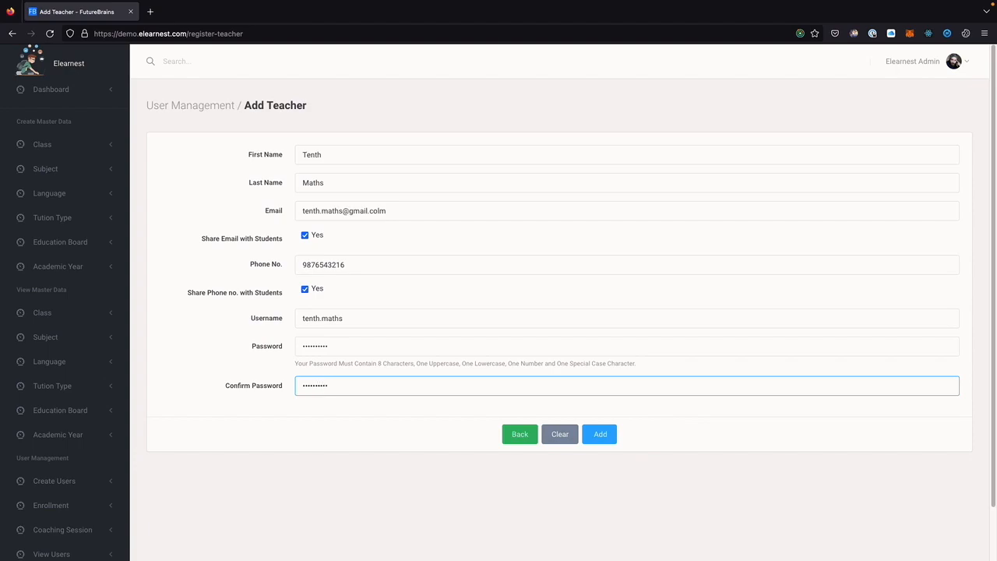
pyautogui.click(604, 433)
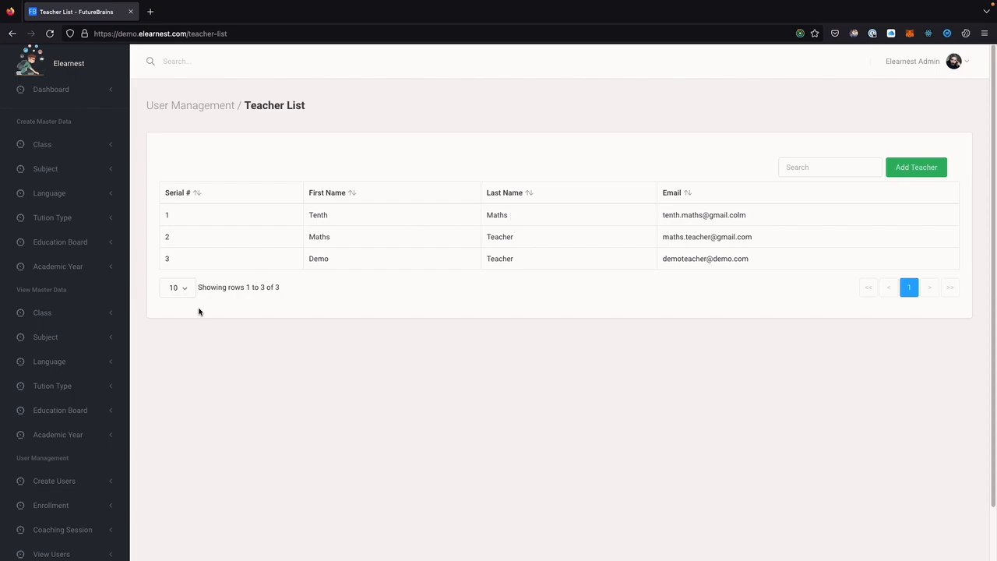
pyautogui.scroll(-1, 67, 381)
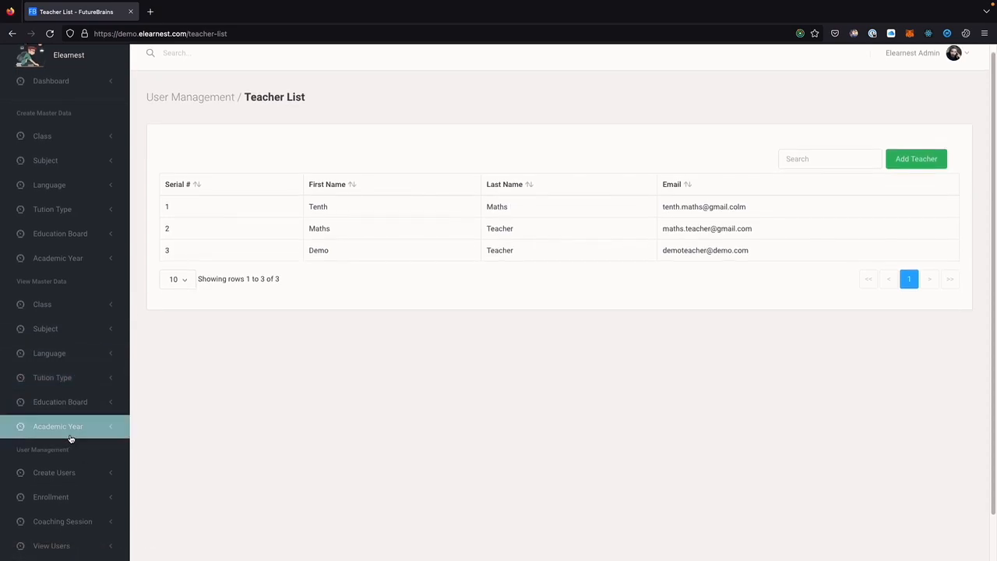
pyautogui.click(72, 501)
pyautogui.click(60, 518)
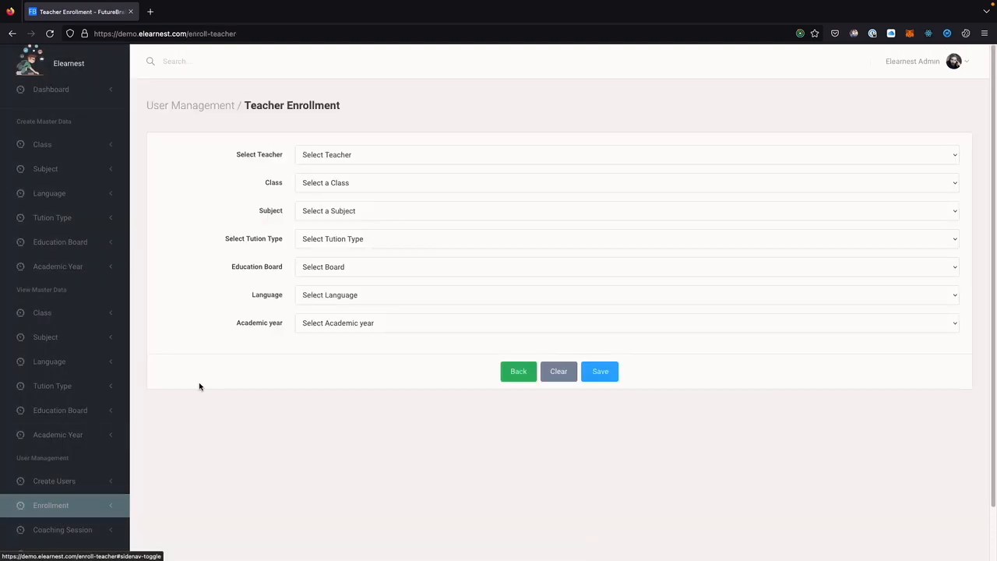
# Choose the new maths teacher, class Tenth, subject Maths and tuition type Group-1.
pyautogui.click(335, 156)
pyautogui.click(335, 165)
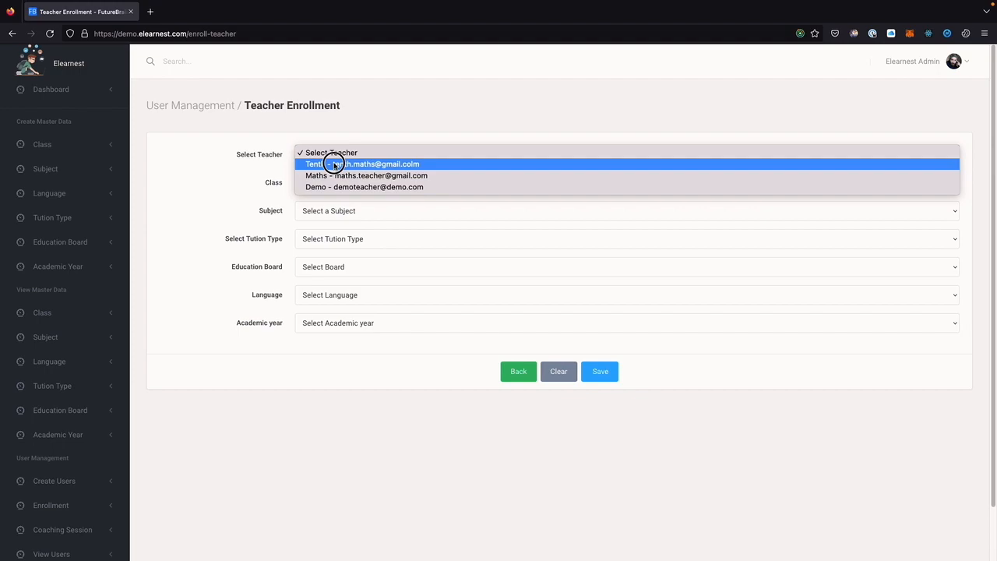
pyautogui.click(335, 186)
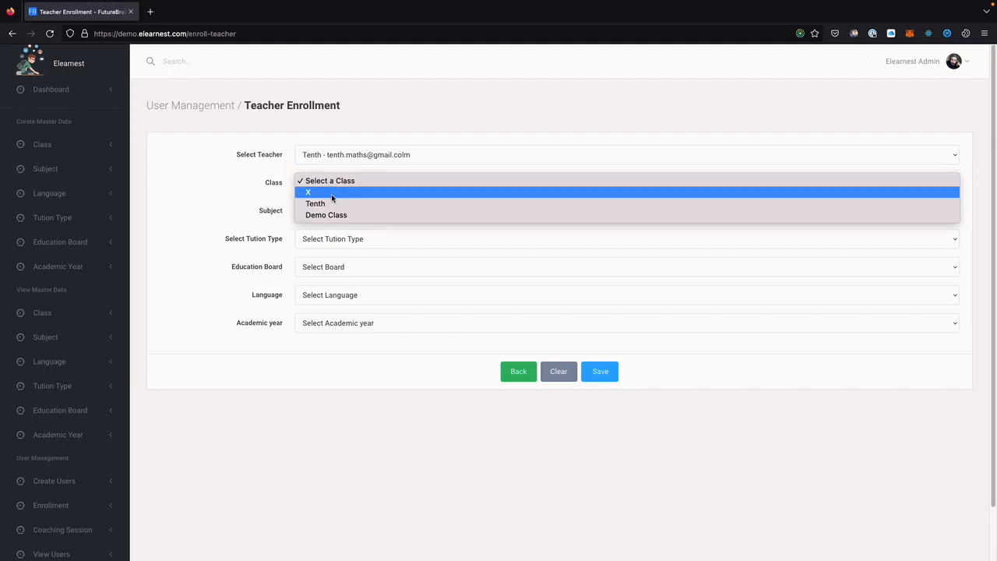
pyautogui.click(319, 203)
pyautogui.click(325, 212)
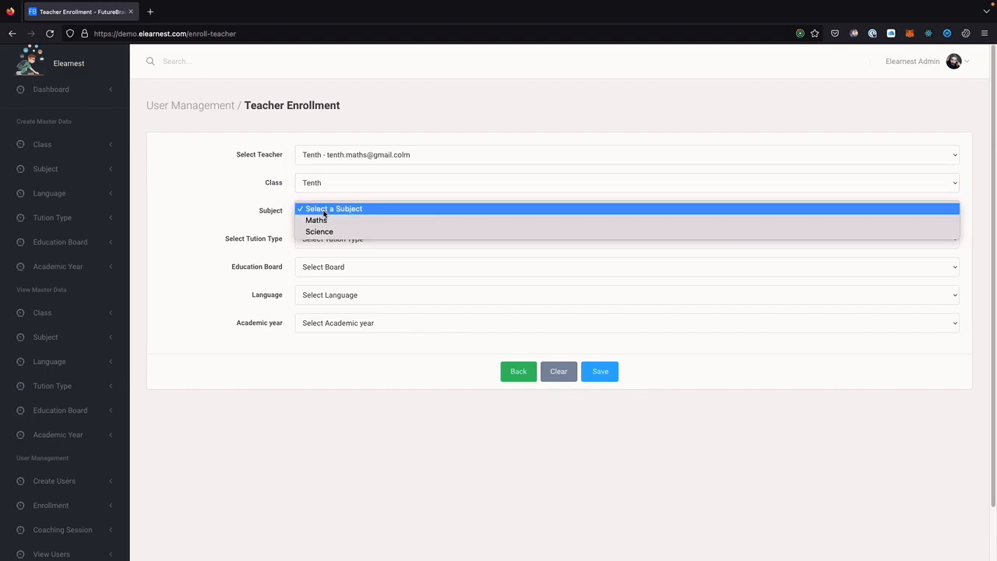
pyautogui.click(324, 221)
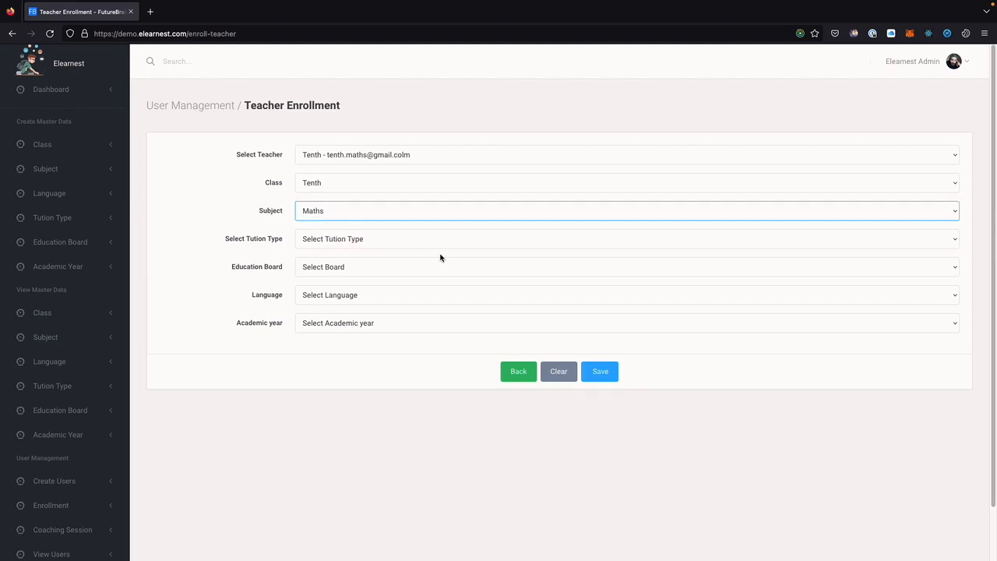
pyautogui.click(351, 240)
pyautogui.click(332, 259)
# Pick State Board, French and academic year 2023, then save the enrollment.
pyautogui.click(366, 267)
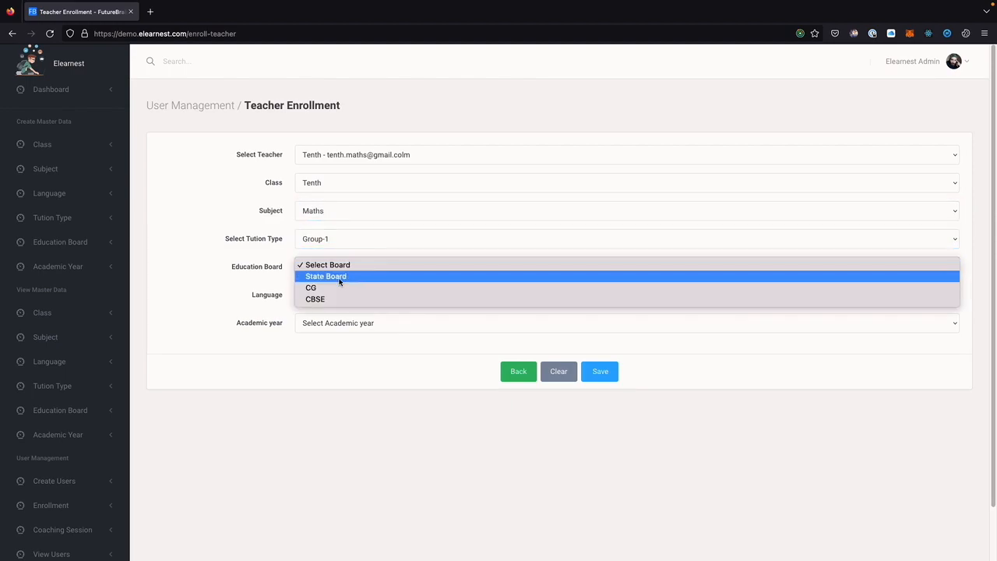
pyautogui.click(377, 282)
pyautogui.click(361, 301)
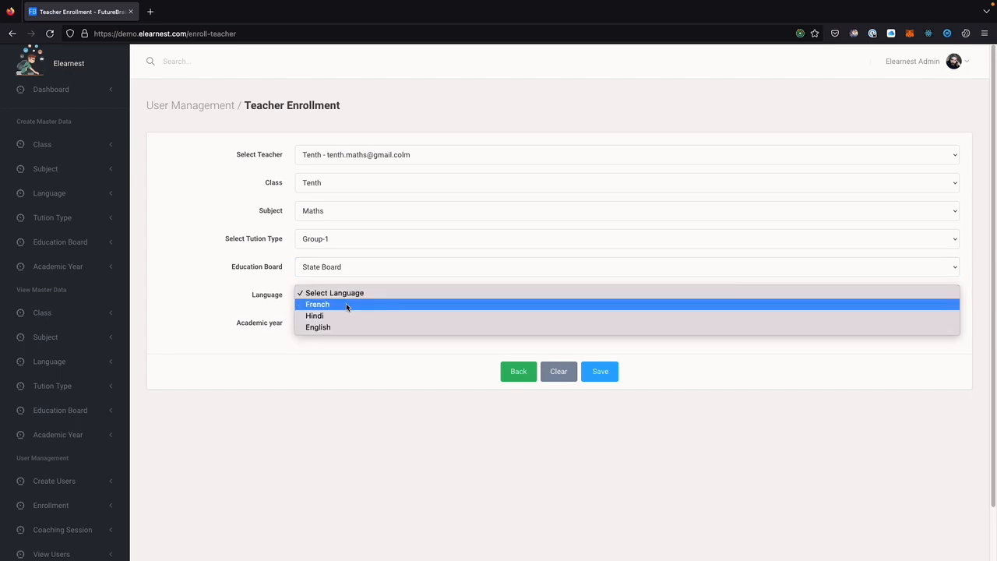
pyautogui.click(346, 303)
pyautogui.click(348, 328)
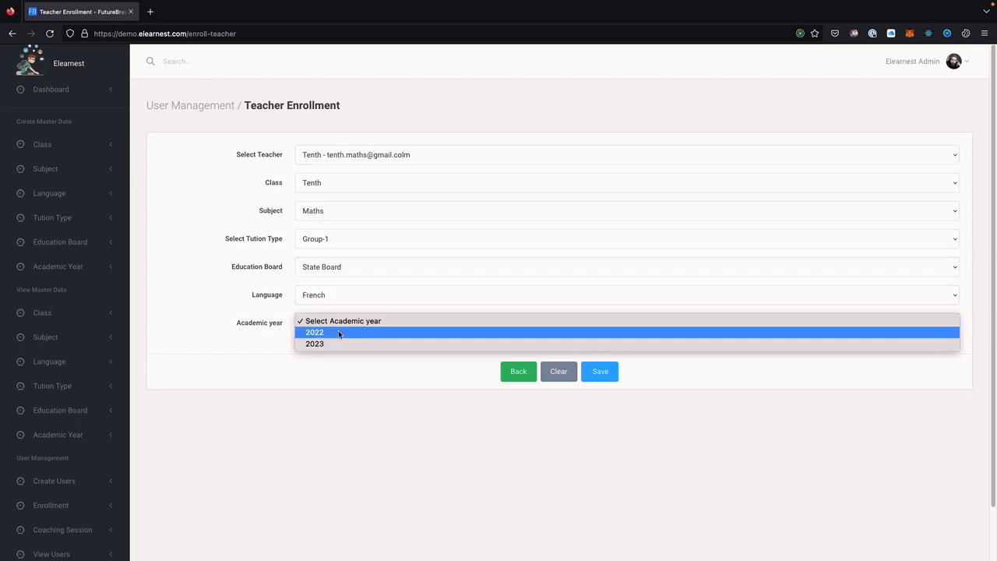
pyautogui.click(335, 345)
pyautogui.click(599, 374)
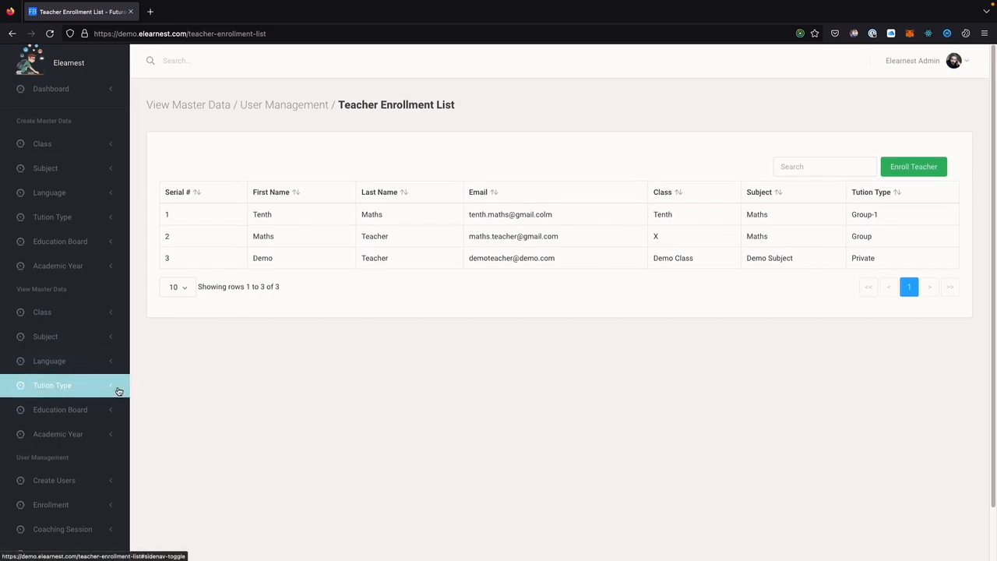
# Open the New Coaching Session form from the Coaching Session sidebar section, ready for the session name.
pyautogui.scroll(-1, 132, 466)
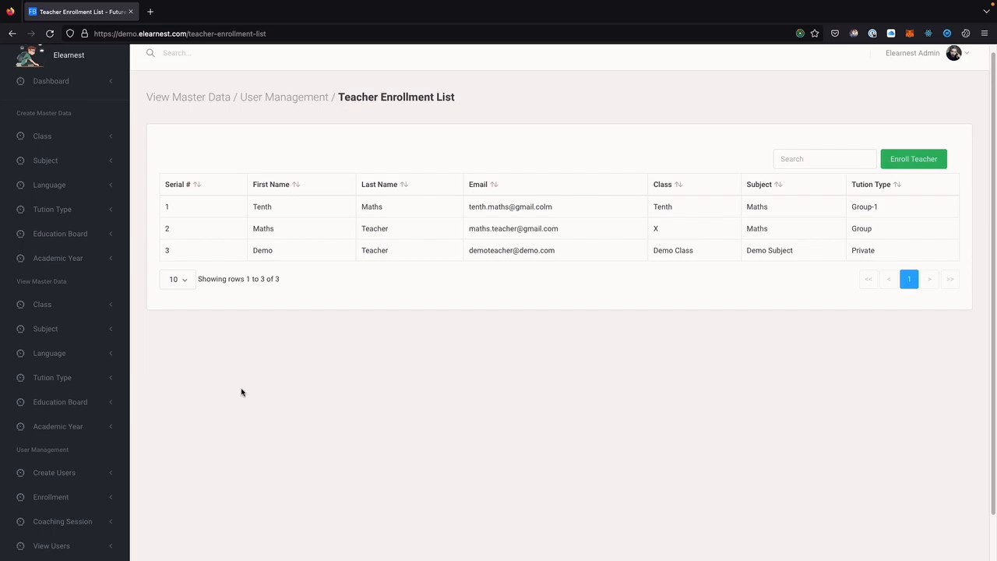
pyautogui.scroll(-1, 89, 459)
pyautogui.click(81, 477)
pyautogui.click(62, 502)
pyautogui.click(330, 156)
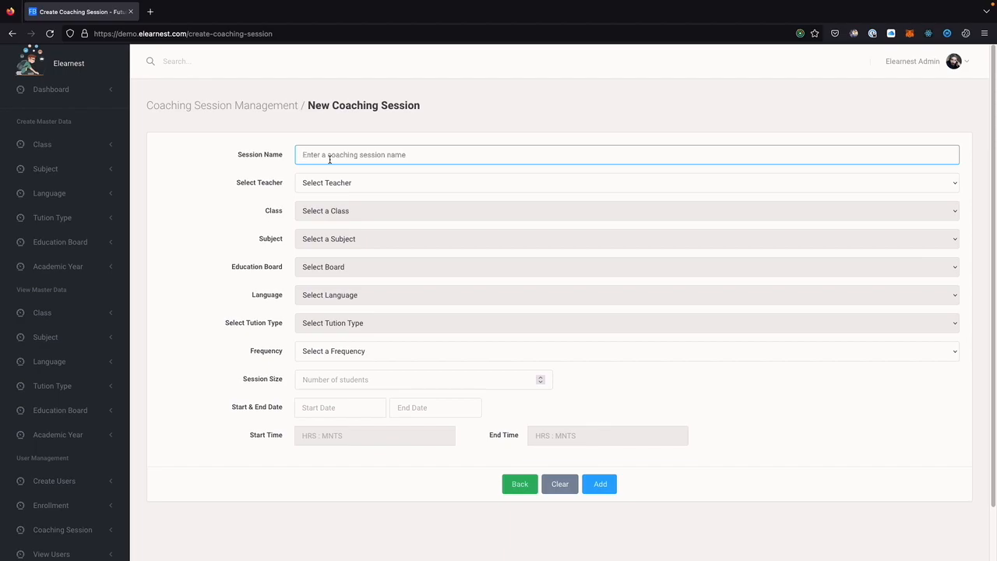
# Name the session 'Morning-Tenth-Maths' and assign the new teacher, class Tenth and subject Maths.
pyautogui.write('Morning-Tenth-Maths')
pyautogui.click(340, 187)
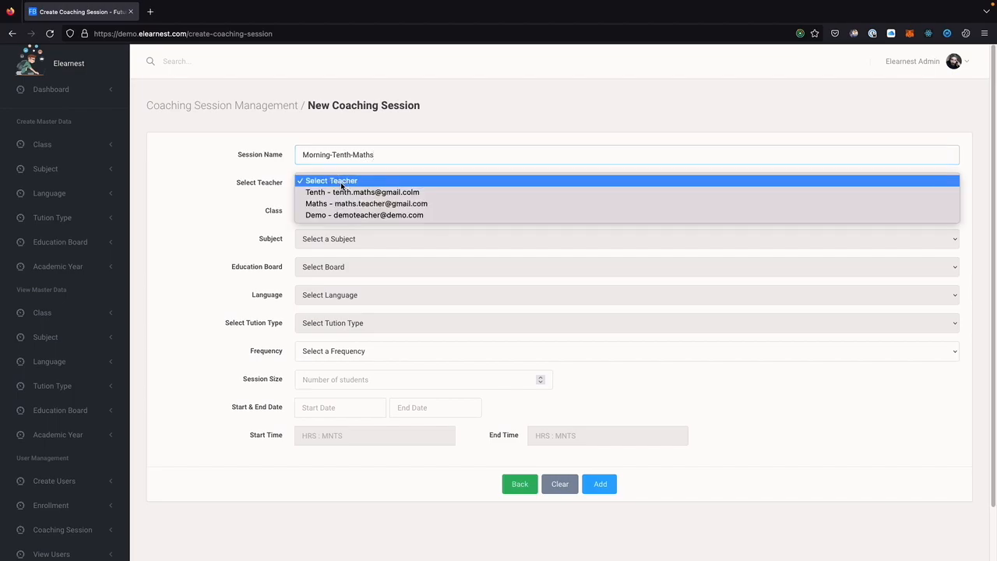
pyautogui.click(339, 192)
pyautogui.click(337, 216)
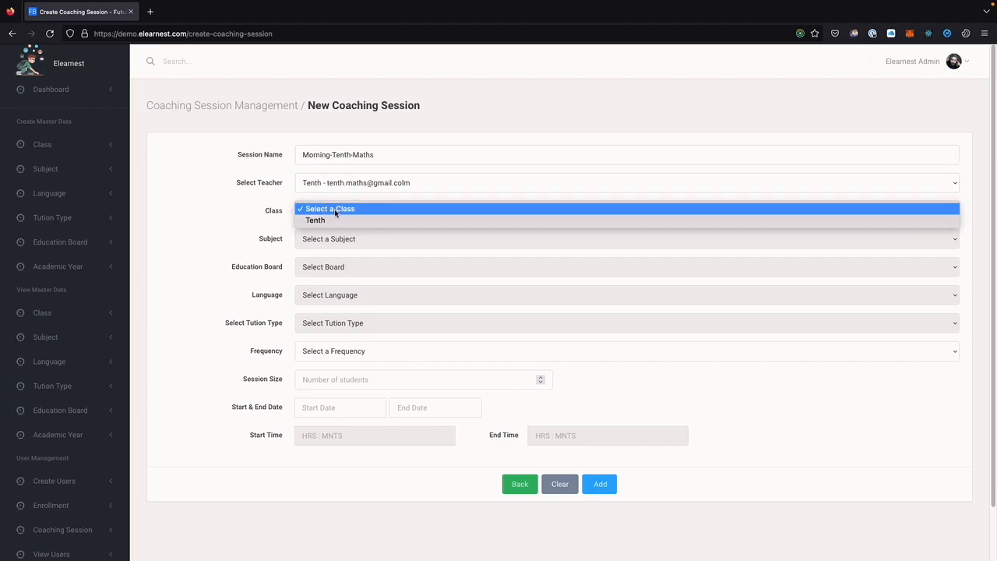
pyautogui.click(330, 219)
pyautogui.click(326, 246)
pyautogui.click(325, 246)
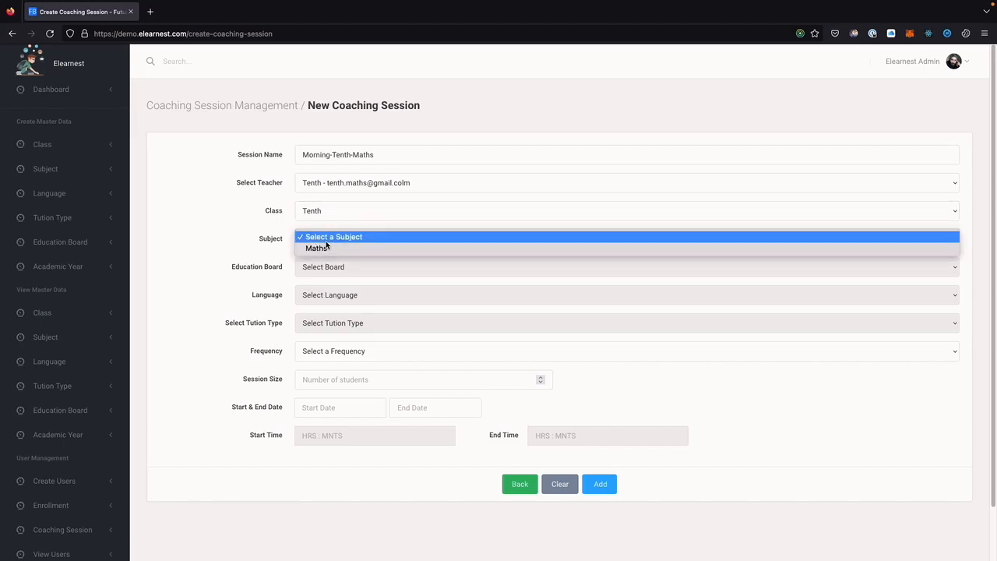
pyautogui.click(324, 249)
# Choose State Board, French, Group-1 tuition and Weekly frequency instead of Daily.
pyautogui.click(327, 268)
pyautogui.click(326, 277)
pyautogui.click(324, 293)
pyautogui.click(328, 304)
pyautogui.click(330, 322)
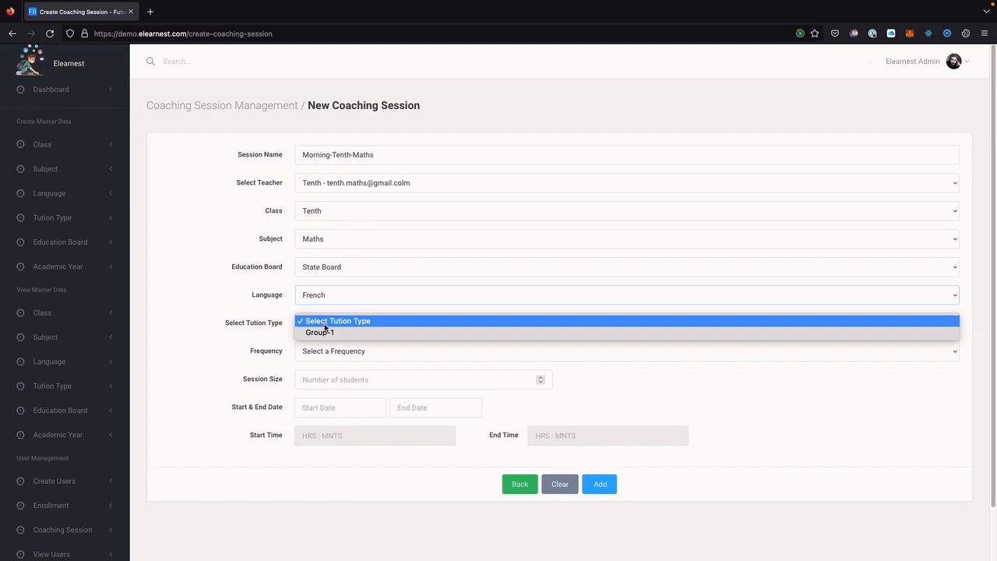
pyautogui.click(328, 332)
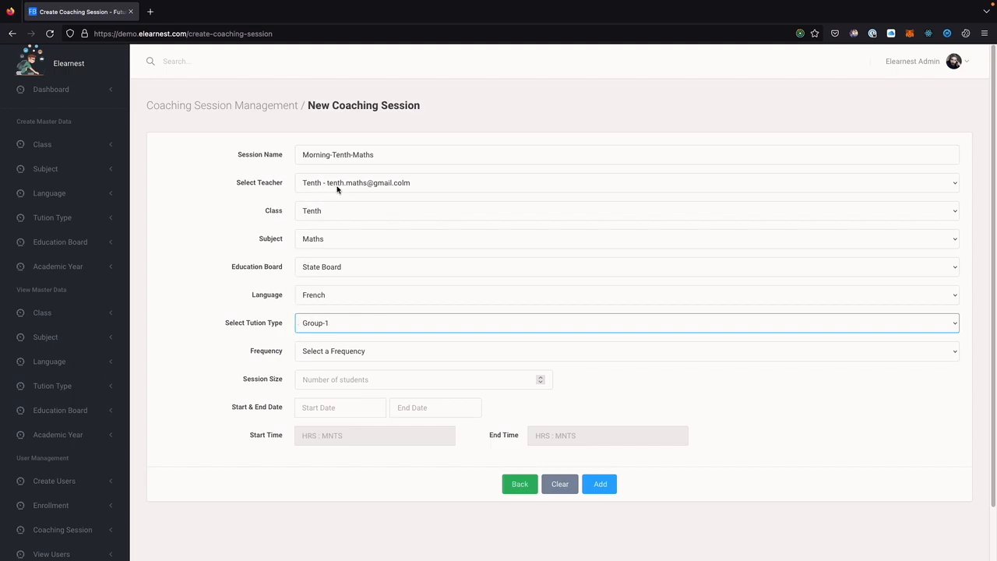
pyautogui.click(331, 353)
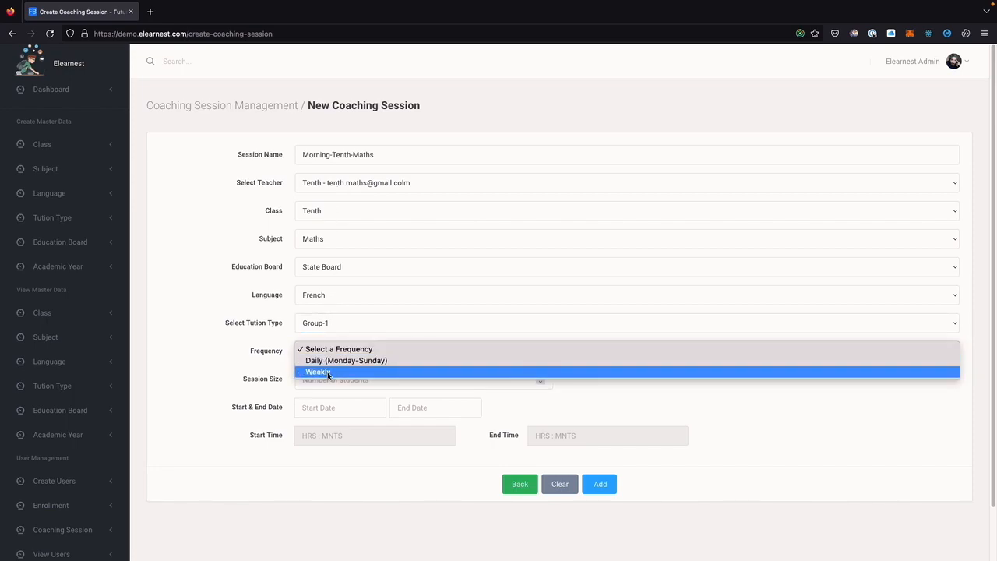
pyautogui.click(335, 361)
pyautogui.click(347, 359)
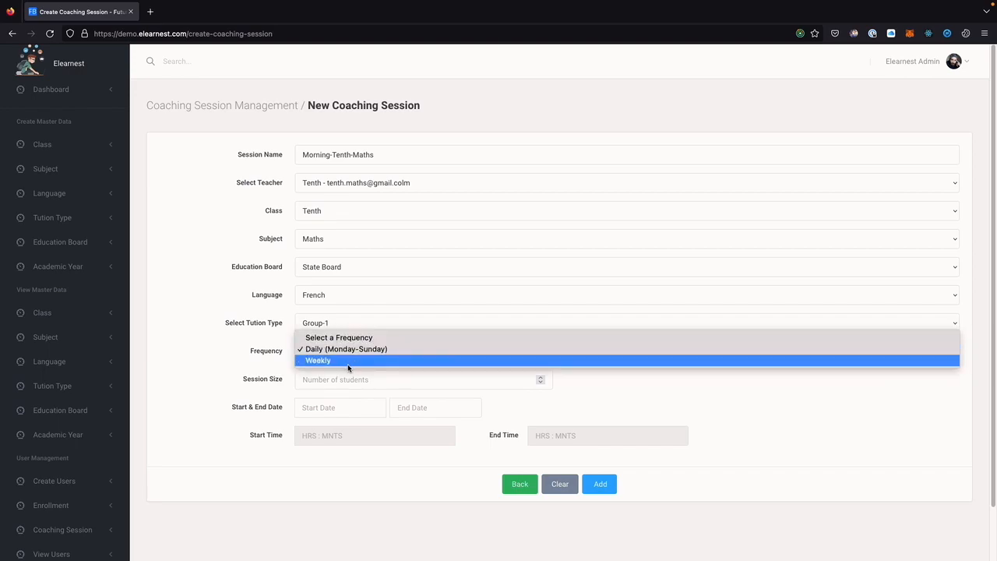
pyautogui.click(345, 362)
# Tick Monday, Wednesday and Friday for Morning-Tenth-Maths and enter 10 as the session size.
pyautogui.scroll(-1, 262, 377)
pyautogui.click(306, 368)
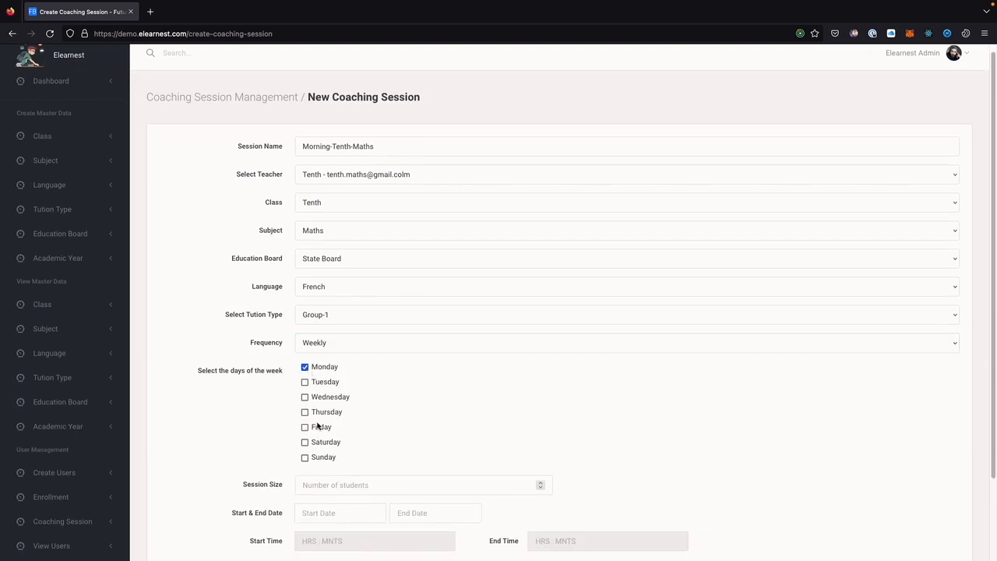
pyautogui.click(305, 397)
pyautogui.click(305, 427)
pyautogui.scroll(-3, 407, 434)
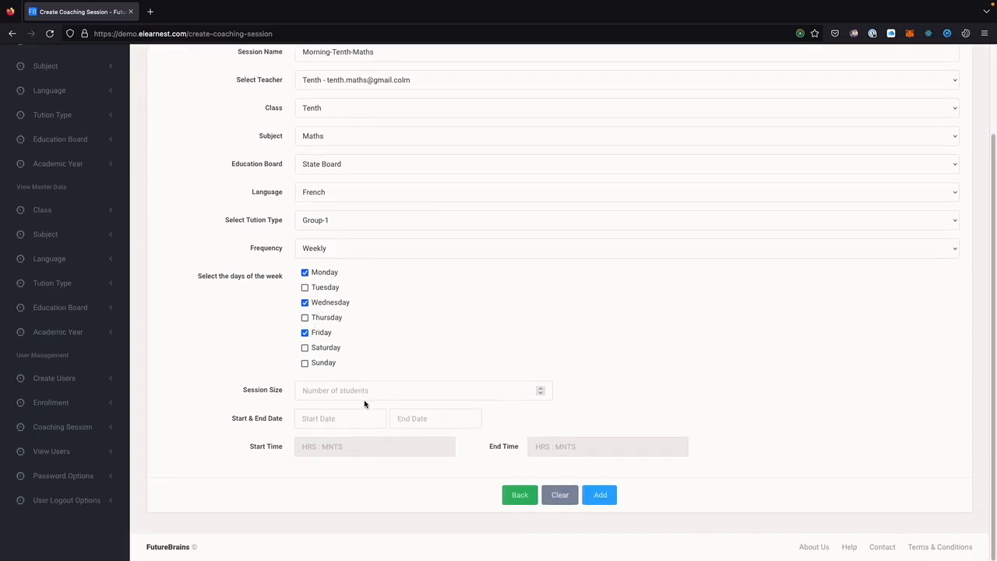
pyautogui.click(343, 395)
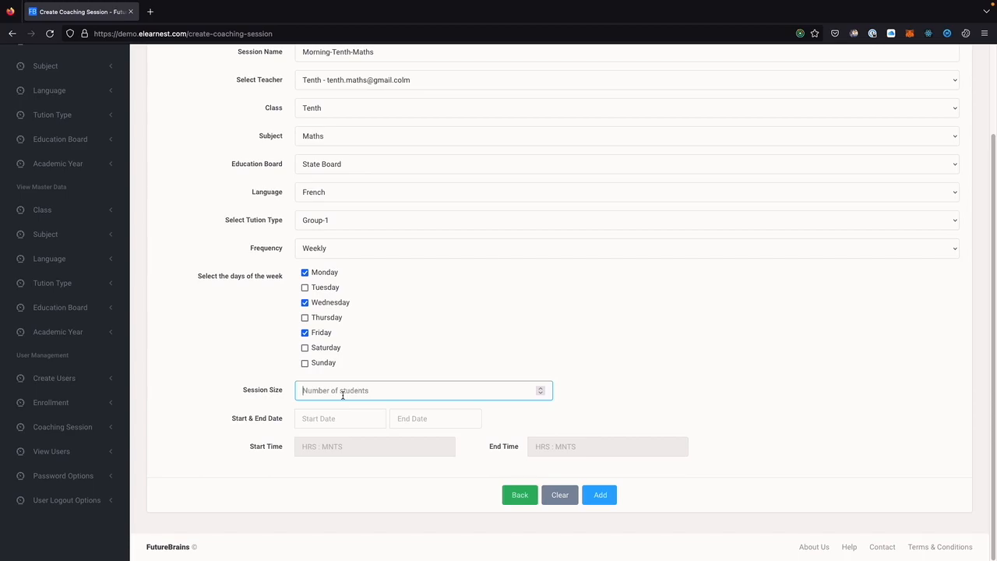
pyautogui.write('10')
pyautogui.moveTo(243, 391); pyautogui.dragTo(291, 389)
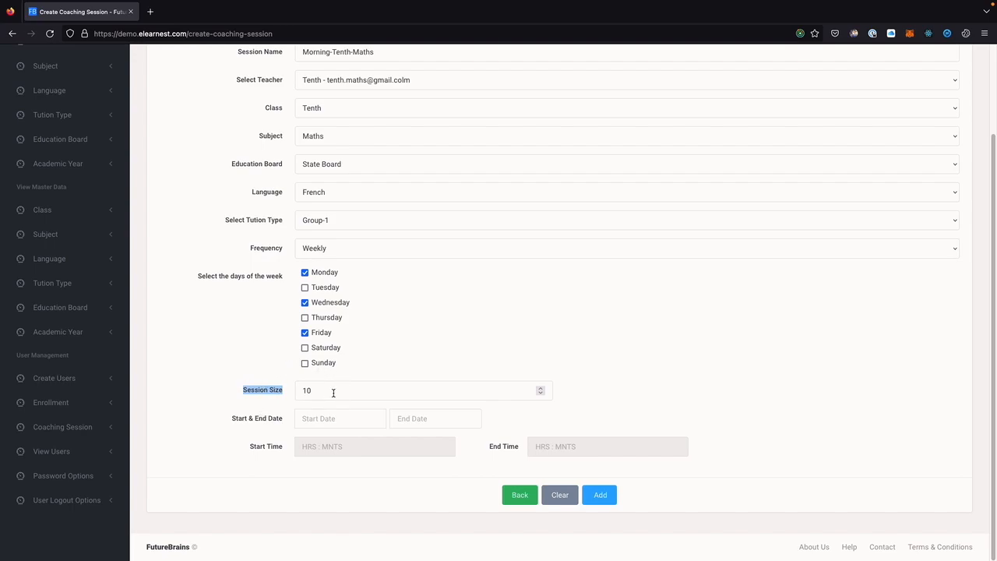
# Set the session start date to 5 December 2022 and end date to 31 December 2022.
pyautogui.click(320, 418)
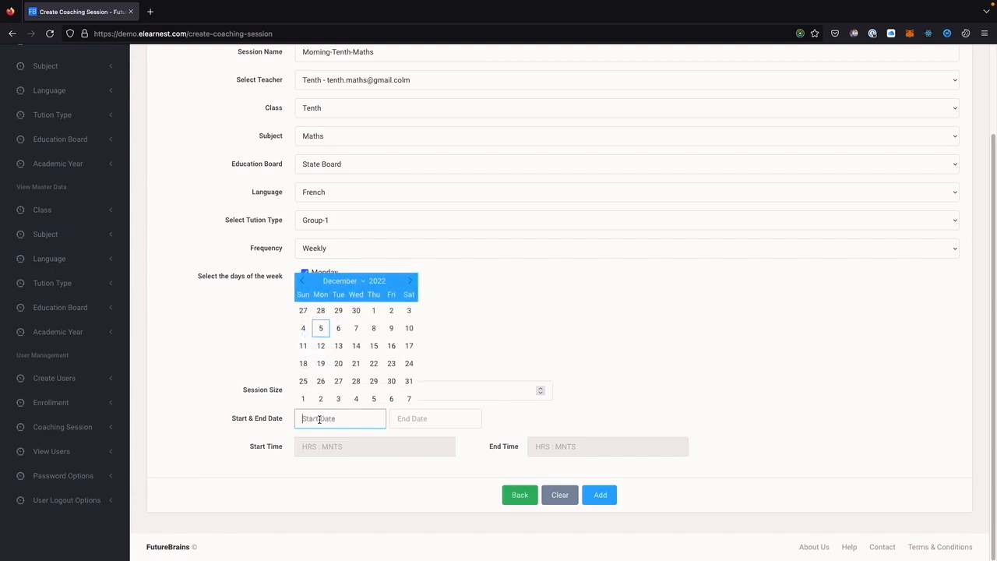
pyautogui.click(321, 333)
pyautogui.click(441, 425)
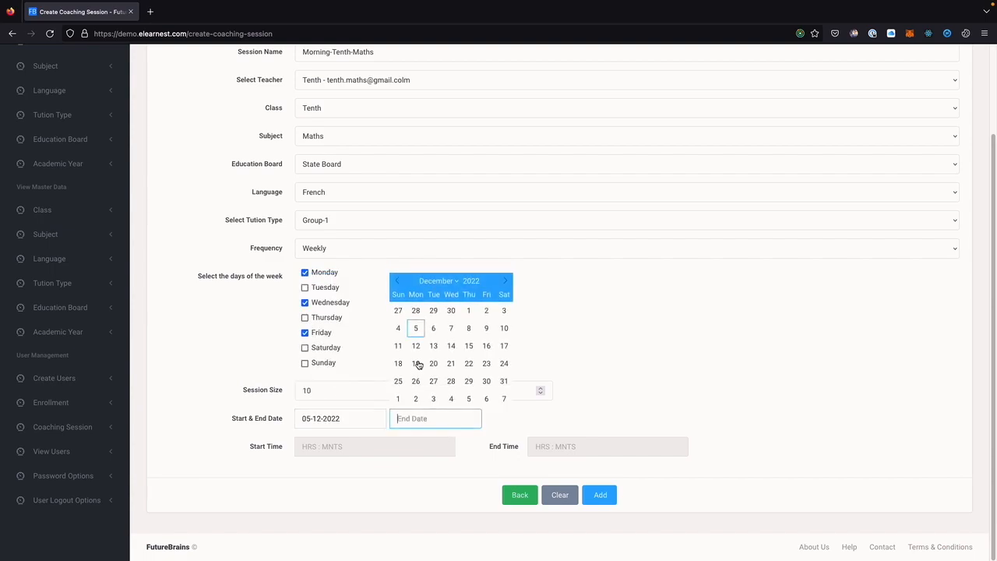
pyautogui.click(504, 381)
# Set the time slot to 12:00 PM–13:00 and add the session to the list.
pyautogui.click(329, 452)
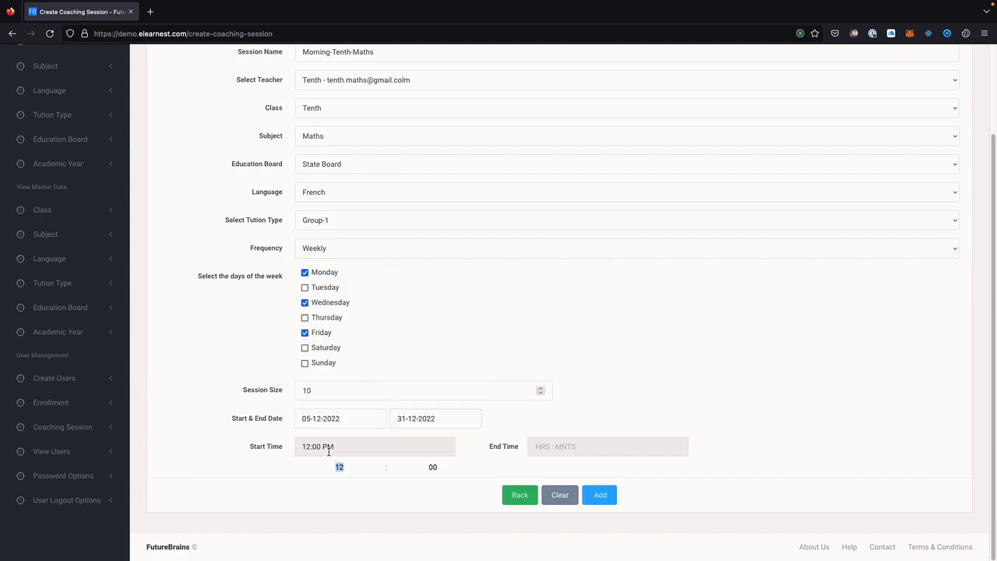
pyautogui.click(566, 447)
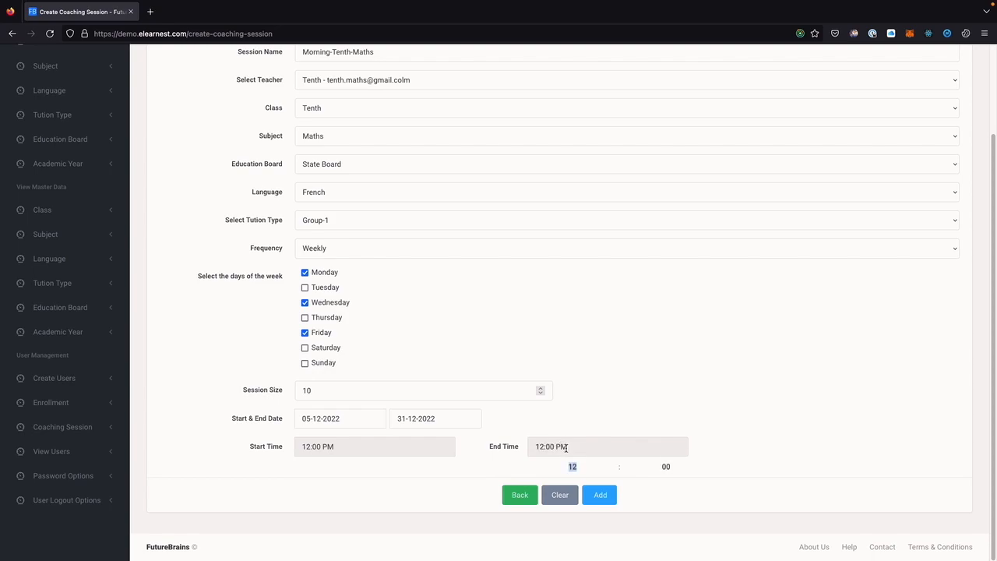
pyautogui.click(615, 464)
pyautogui.click(660, 514)
pyautogui.click(609, 502)
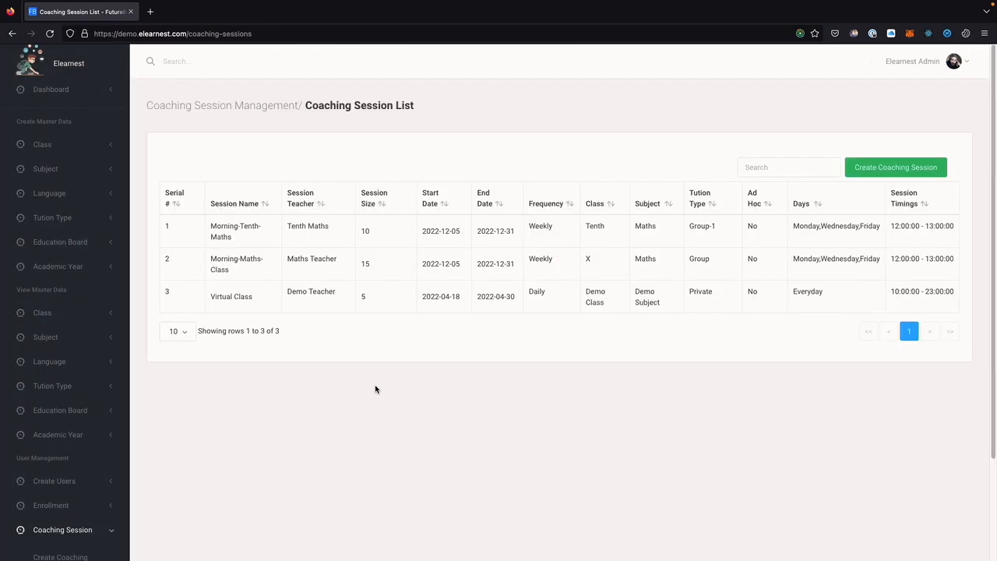
# Expand Create Users in the sidebar and open the Student Request Registration form.
pyautogui.scroll(-1, 66, 429)
pyautogui.scroll(-1, 65, 428)
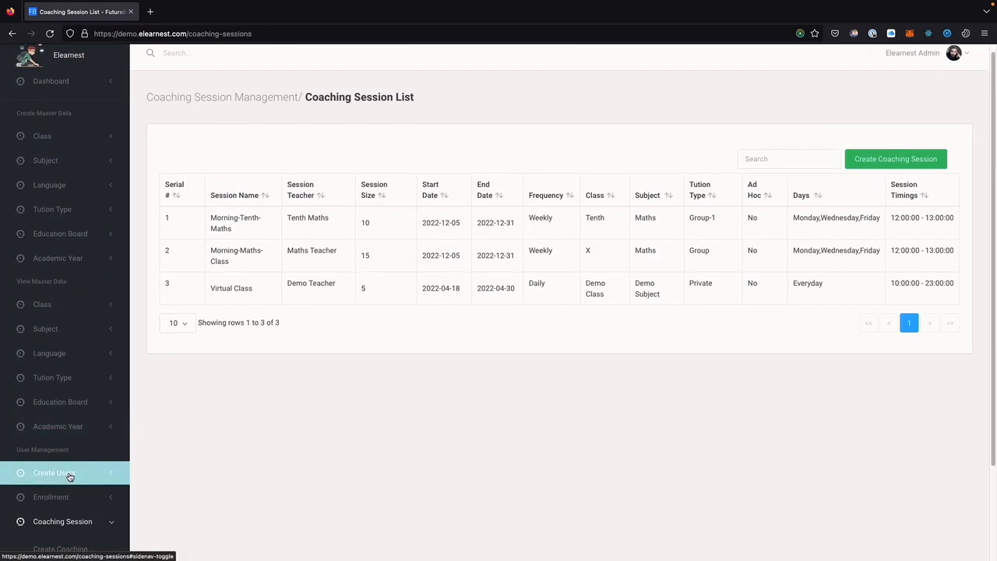
pyautogui.click(69, 476)
pyautogui.click(63, 522)
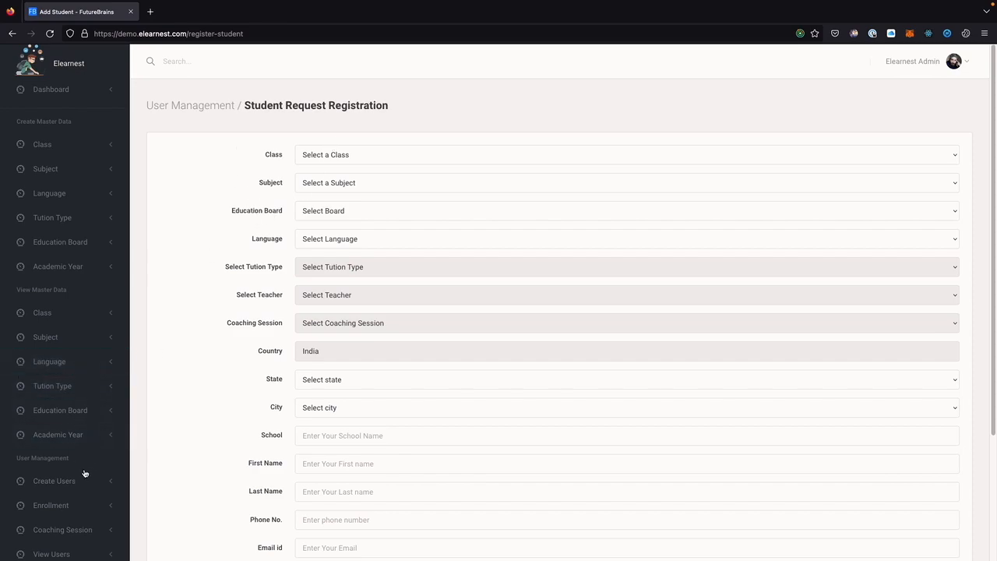
# Choose class Tenth, subject Maths, State Board, language French and tuition type Group-1.
pyautogui.click(350, 157)
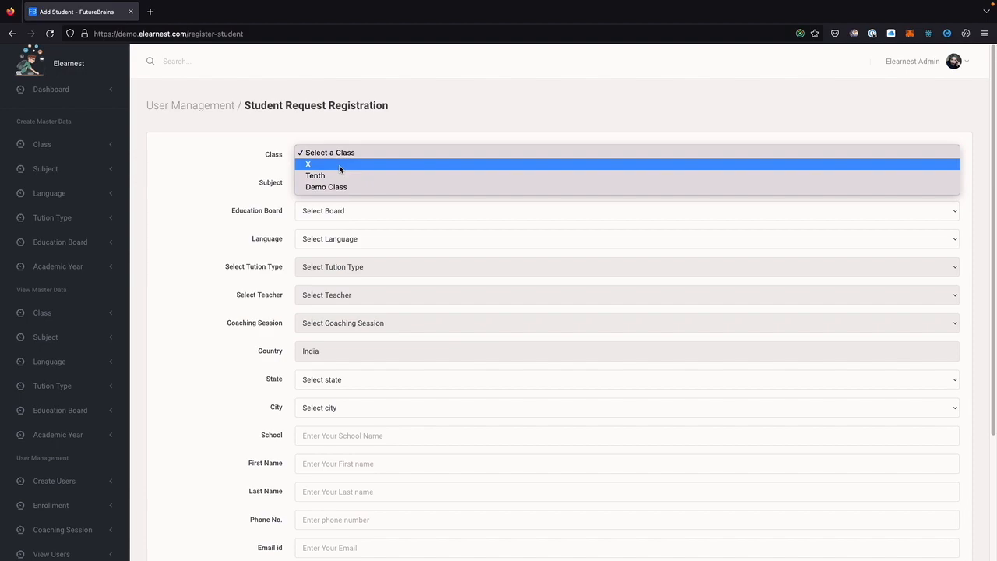
pyautogui.click(338, 177)
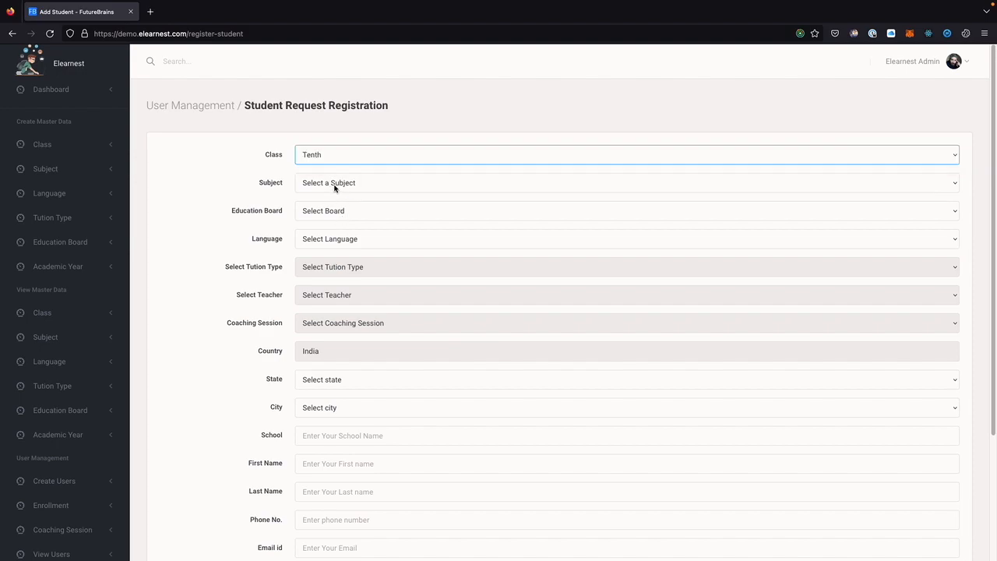
pyautogui.click(335, 185)
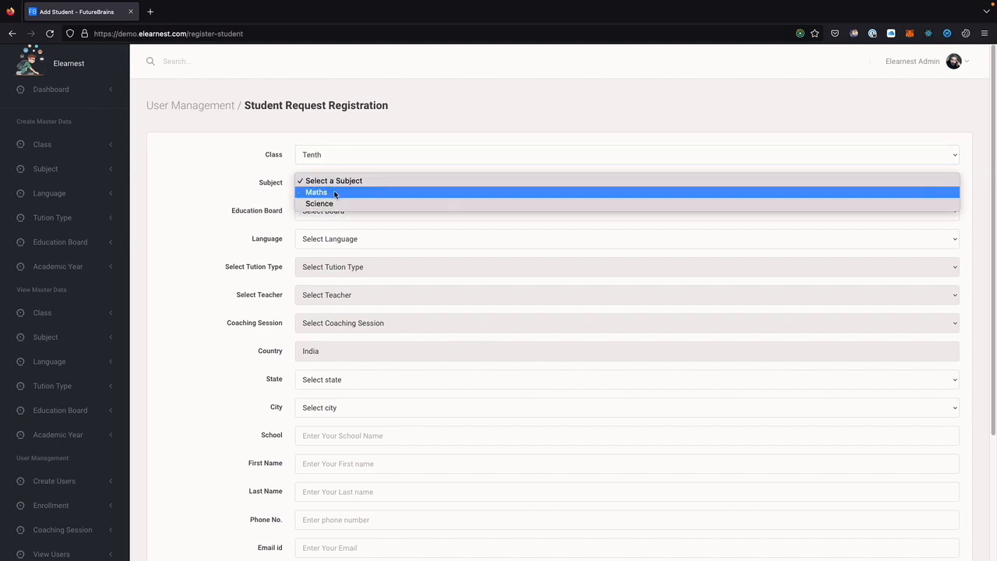
pyautogui.click(329, 192)
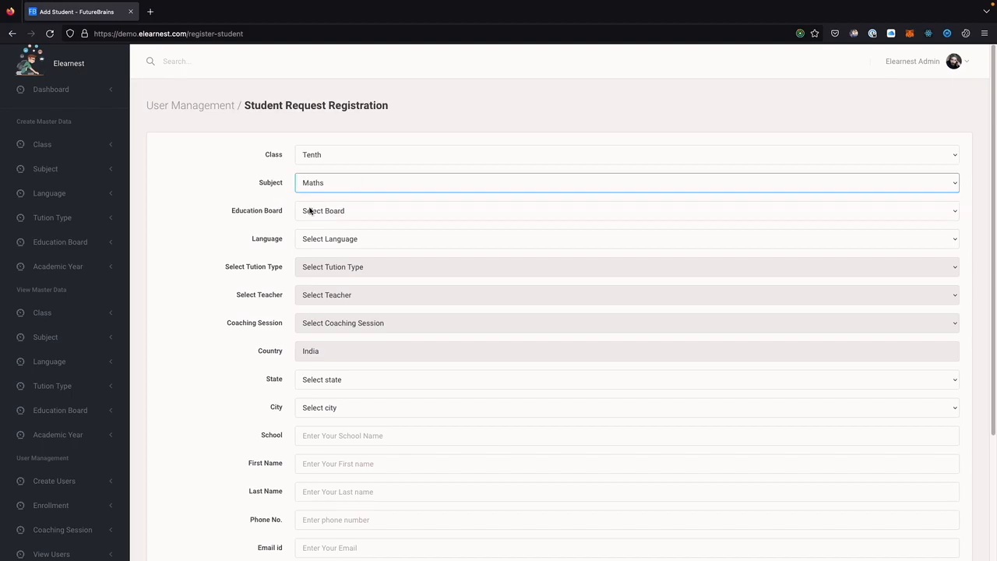
pyautogui.click(312, 211)
pyautogui.click(317, 221)
pyautogui.click(330, 239)
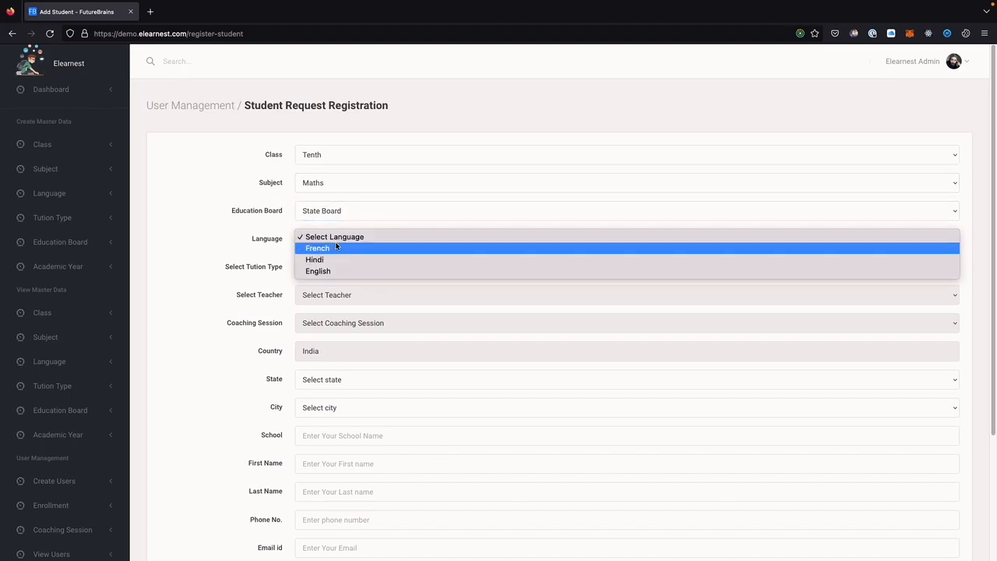
pyautogui.click(330, 250)
pyautogui.click(334, 266)
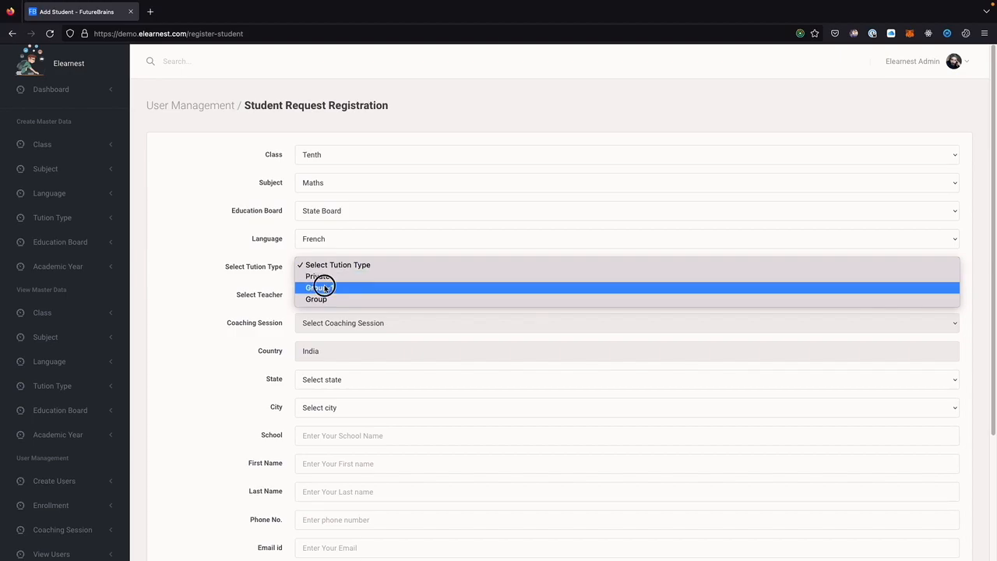
pyautogui.click(323, 284)
# Assign the Tenth maths teacher, keeping the tuition type at Group-1.
pyautogui.click(336, 300)
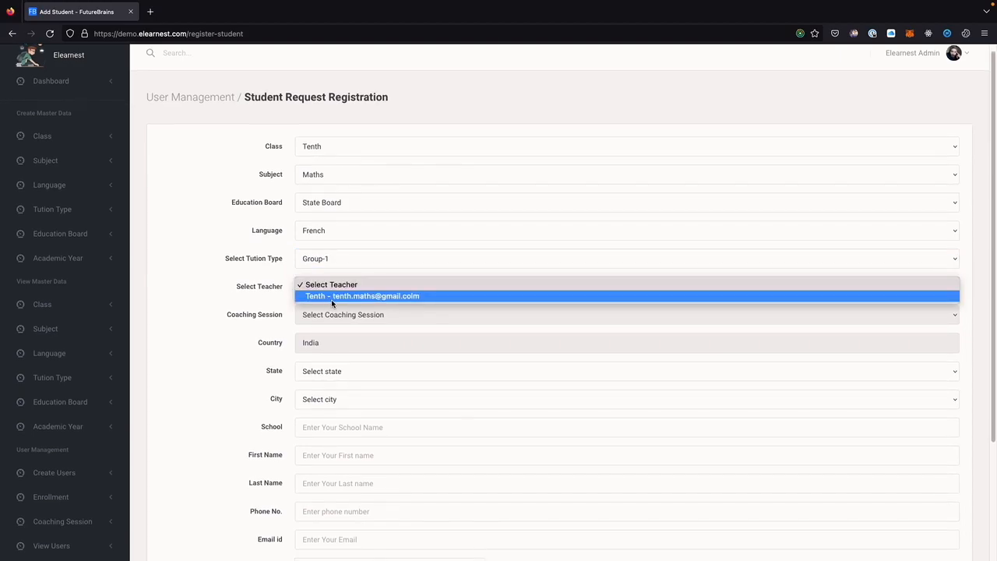
pyautogui.click(332, 261)
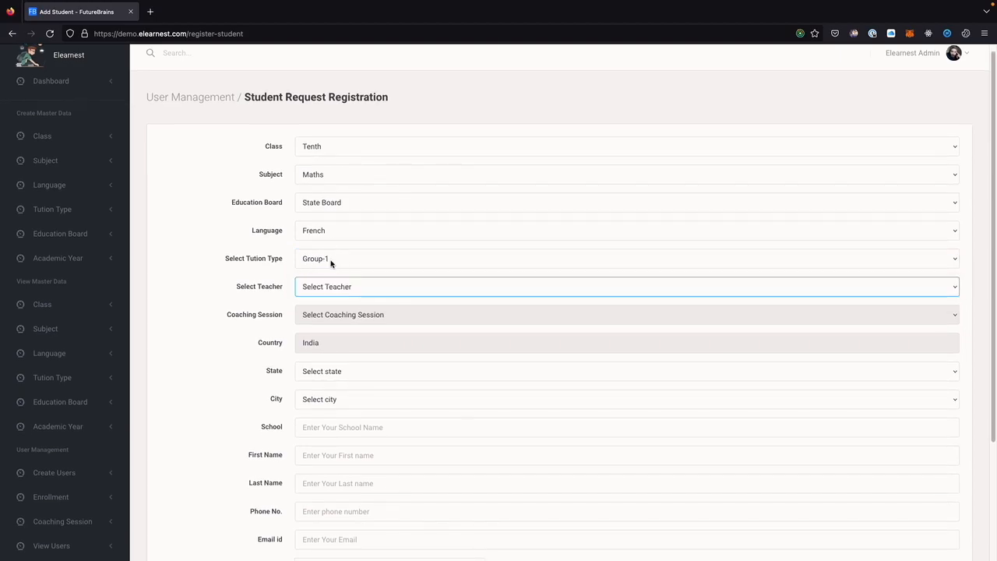
pyautogui.click(330, 260)
pyautogui.click(329, 268)
pyautogui.click(322, 286)
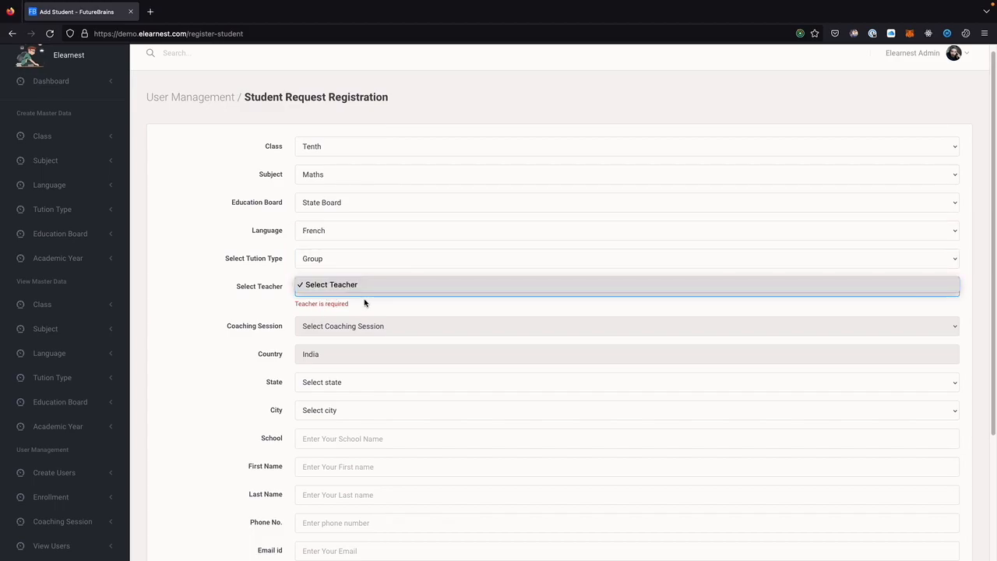
pyautogui.click(335, 263)
pyautogui.click(330, 258)
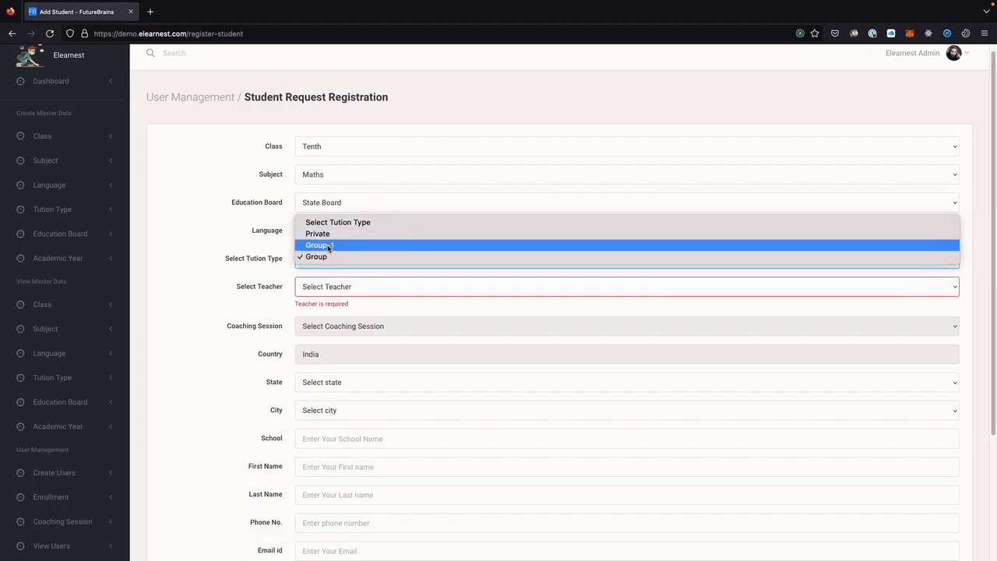
pyautogui.click(330, 248)
pyautogui.click(332, 286)
pyautogui.click(333, 298)
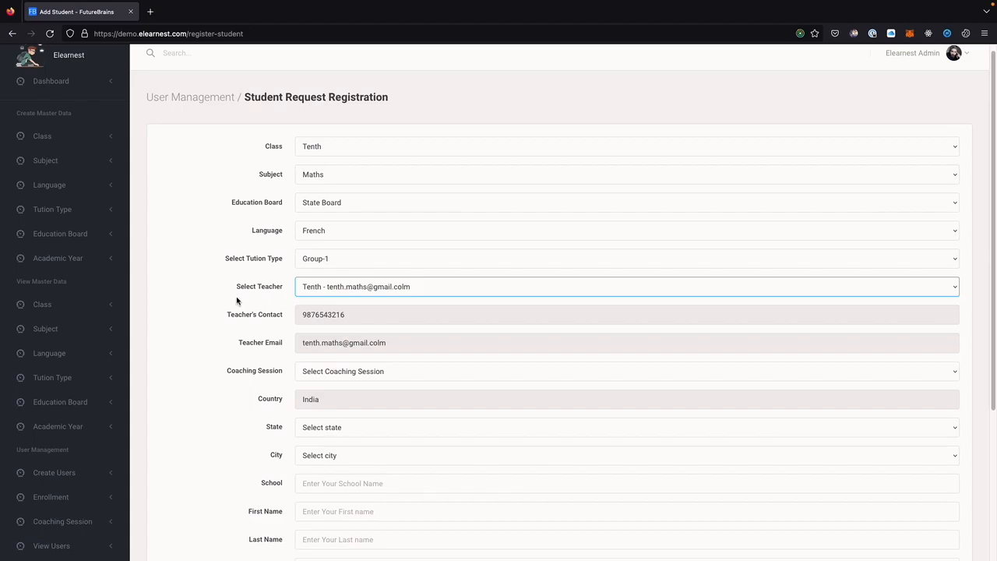
# Scroll down the form to the Coaching Session field.
pyautogui.scroll(-1, 269, 311)
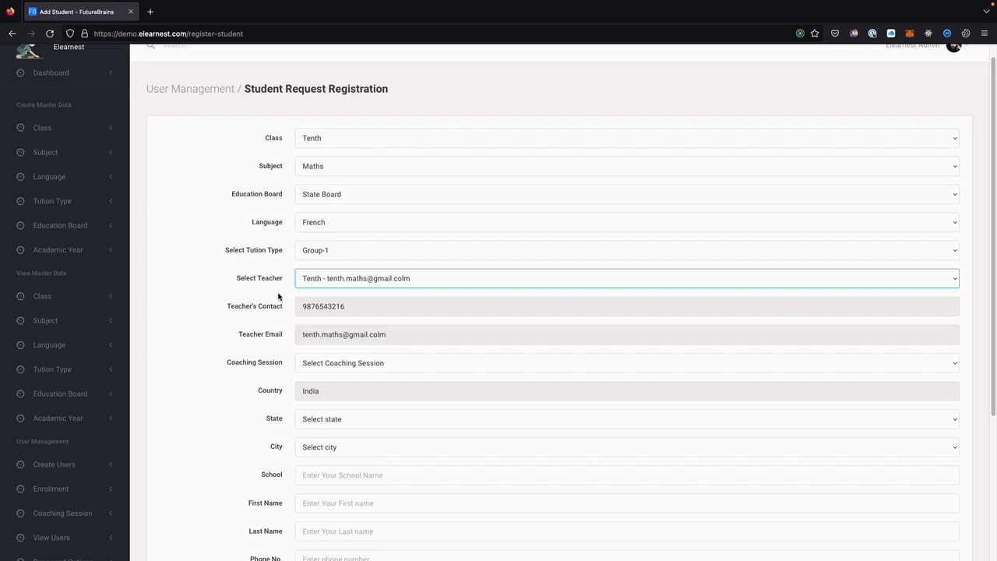
pyautogui.scroll(-1, 367, 307)
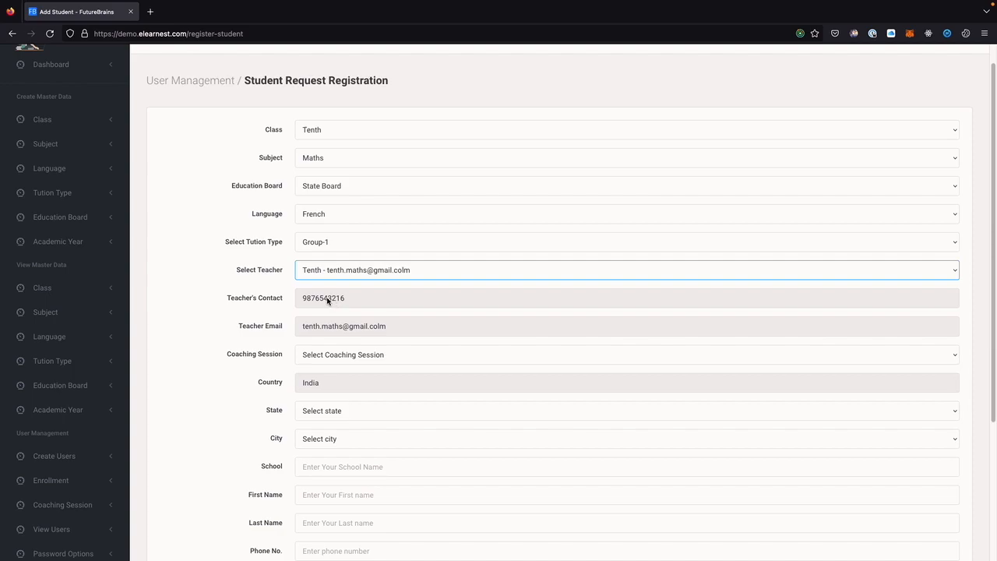
pyautogui.scroll(-1, 320, 313)
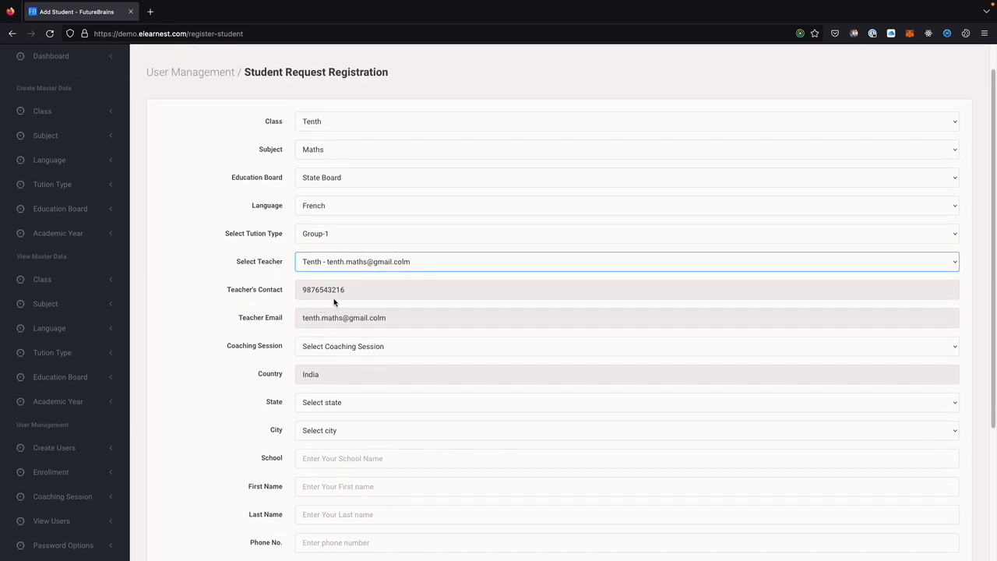
pyautogui.scroll(-1, 419, 342)
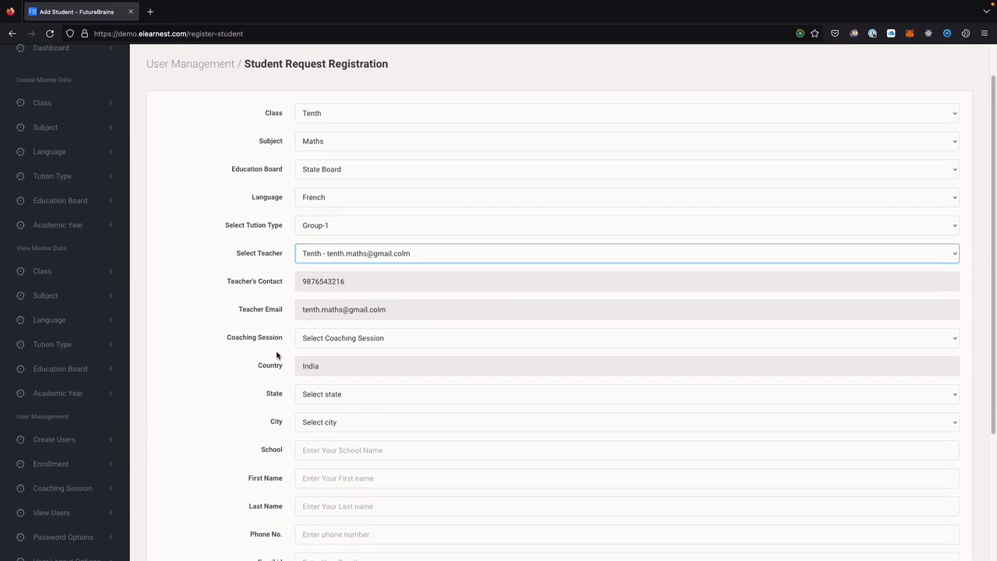
pyautogui.moveTo(245, 341); pyautogui.dragTo(312, 338)
pyautogui.scroll(-1, 328, 335)
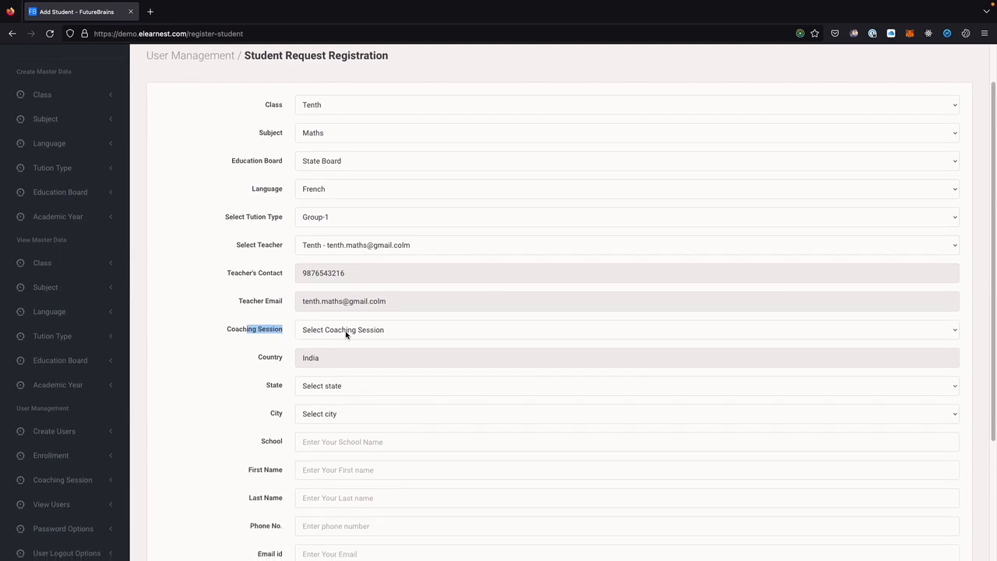
# Choose the Morning-Tenth-Maths coaching session so its Monday, Wednesday, Friday details fill in.
pyautogui.click(345, 329)
pyautogui.click(335, 340)
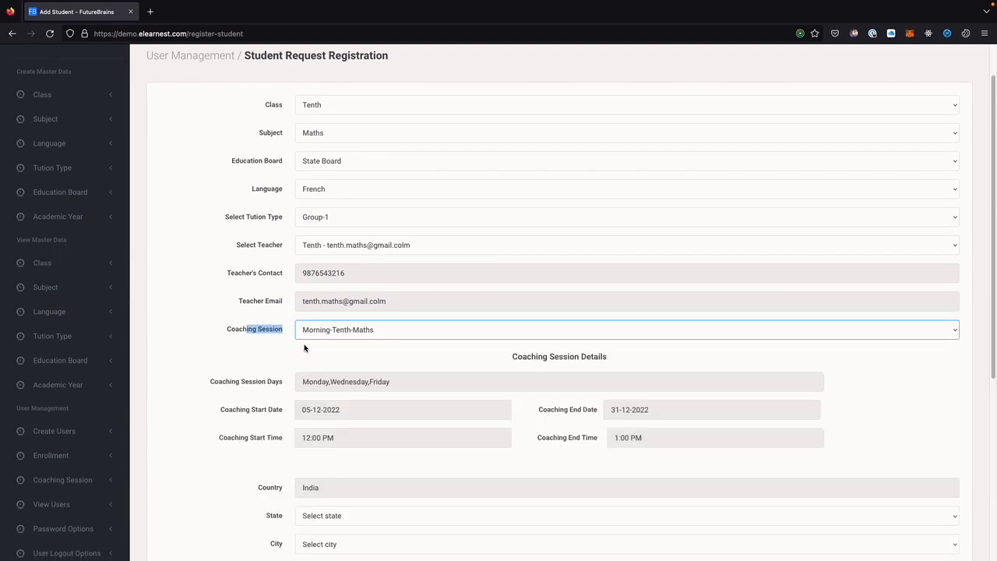
pyautogui.scroll(-2, 327, 347)
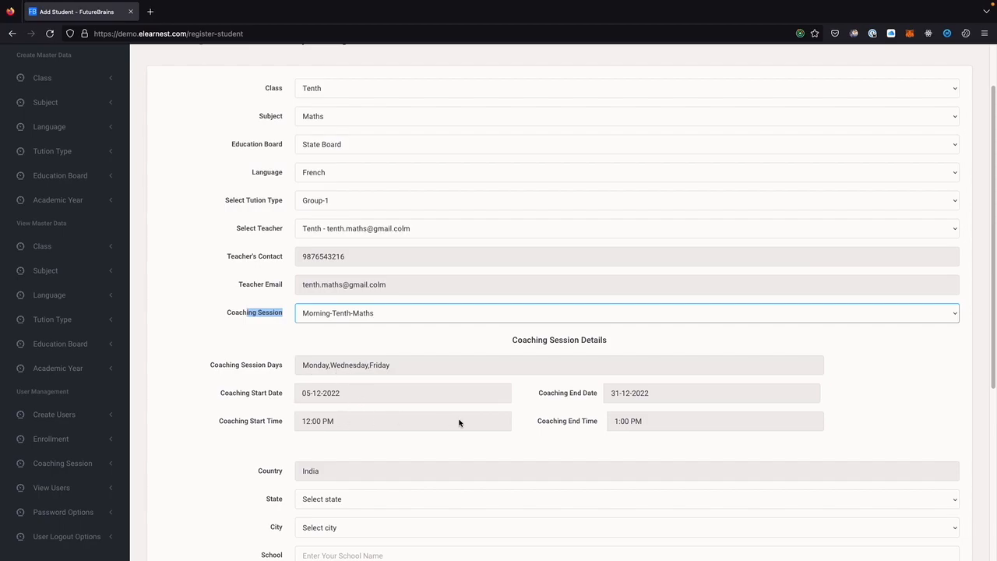
pyautogui.scroll(-1, 412, 405)
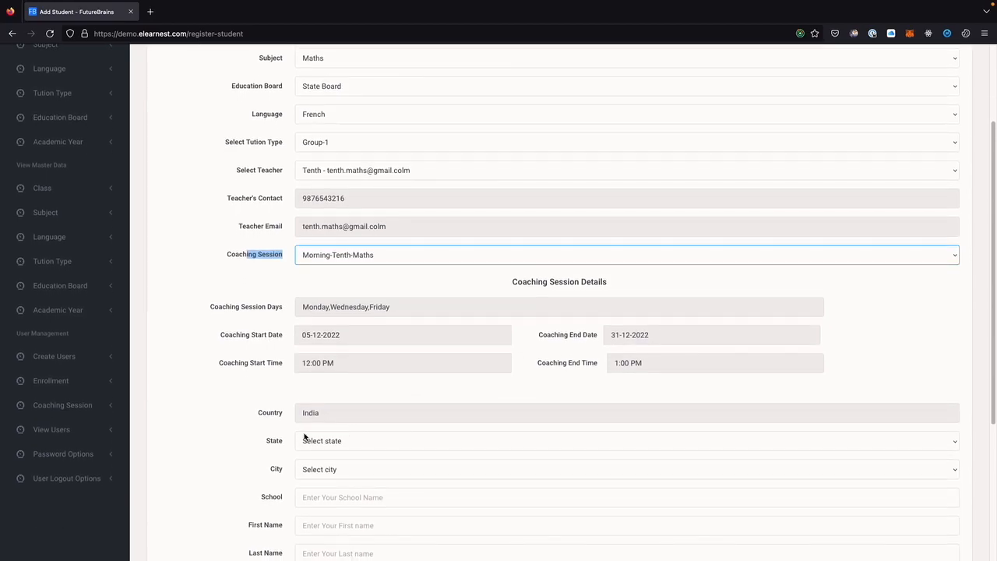
pyautogui.scroll(-2, 311, 405)
pyautogui.scroll(-1, 317, 377)
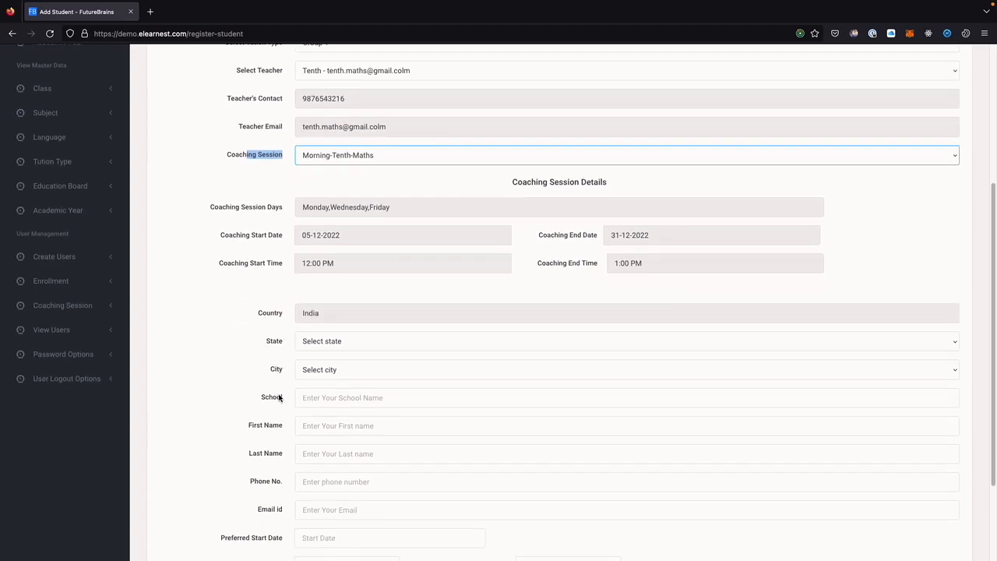
pyautogui.click(320, 348)
# Choose state Andaman and Nicobar Islands, city Bamboo Flat, and enter school KV.
pyautogui.click(323, 350)
pyautogui.click(319, 369)
pyautogui.click(322, 378)
pyautogui.click(325, 405)
pyautogui.scroll(-1, 327, 401)
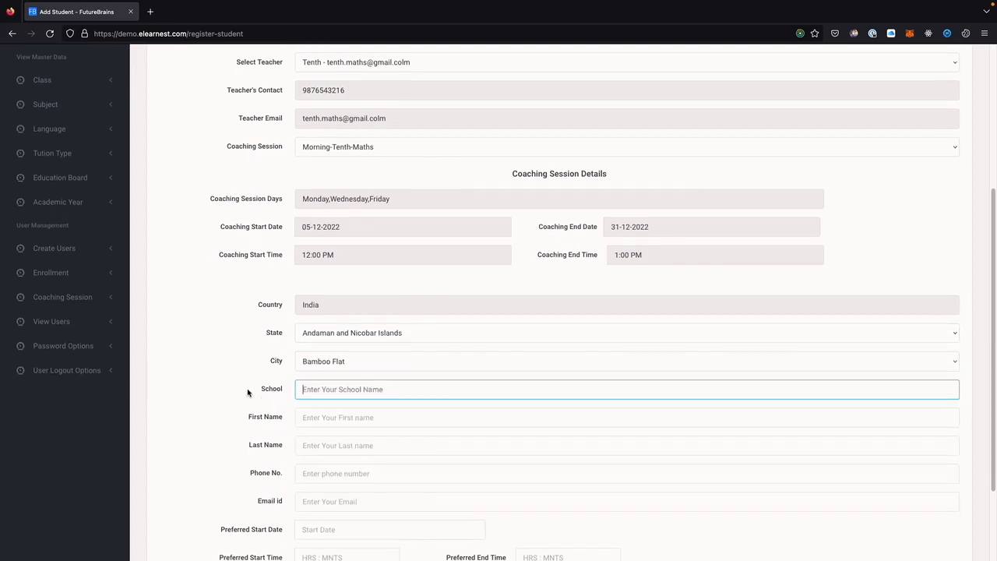
pyautogui.write('KV')
# Fill in the student's first and last name, phone number and e-mail address.
pyautogui.press('Tab')
pyautogui.write('Student')
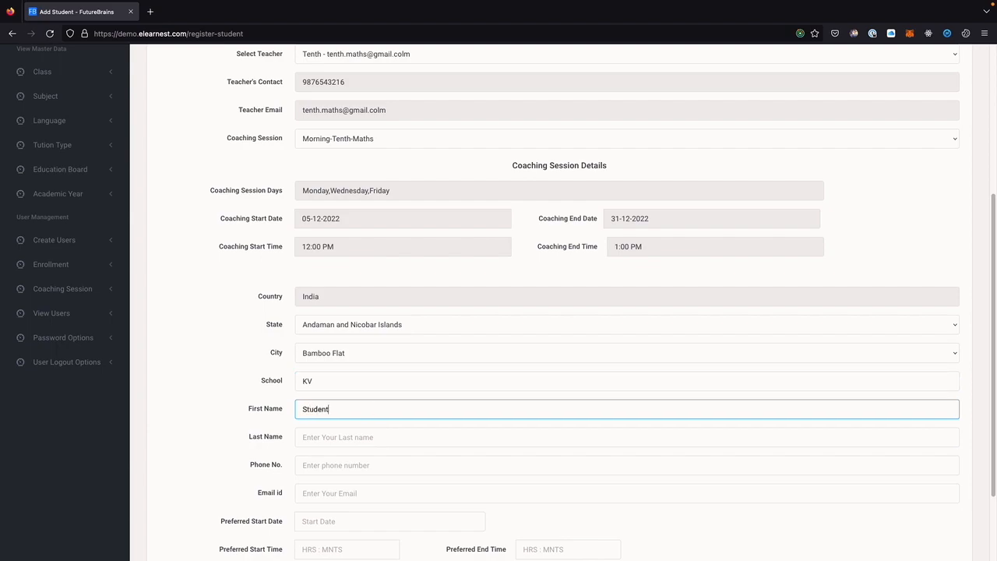
pyautogui.press('Tab')
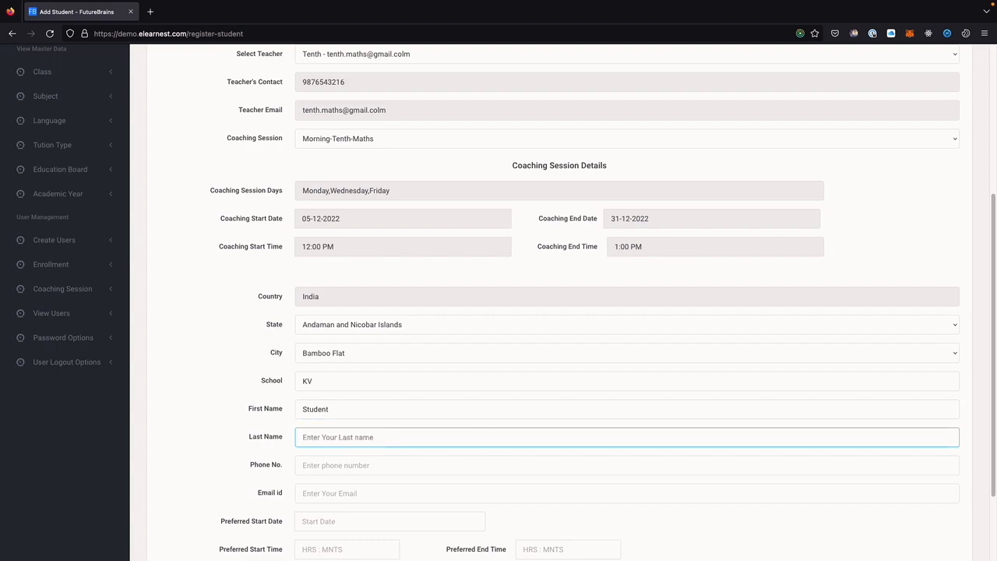
pyautogui.write('Tenth')
pyautogui.click(316, 465)
pyautogui.write('987654321')
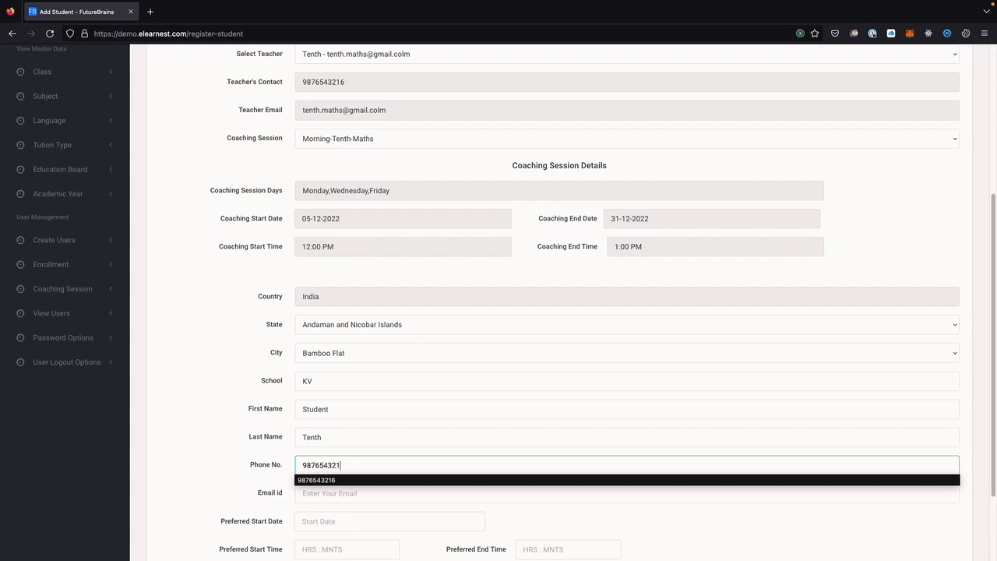
pyautogui.write('7')
pyautogui.click(329, 497)
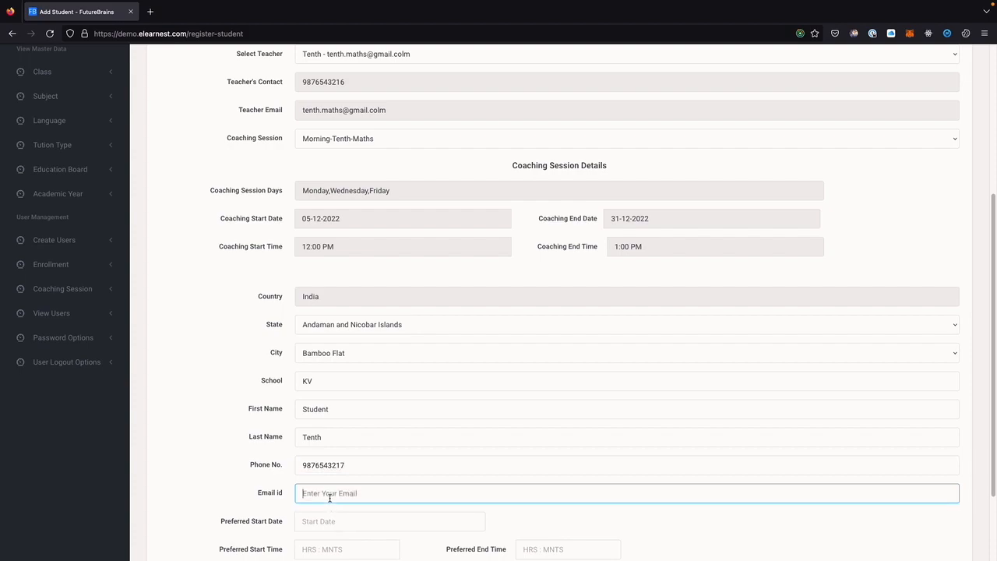
# Set preferred start date 05-12-2022 with a 12:00 PM to 1:00 PM slot.
pyautogui.press('Tab')
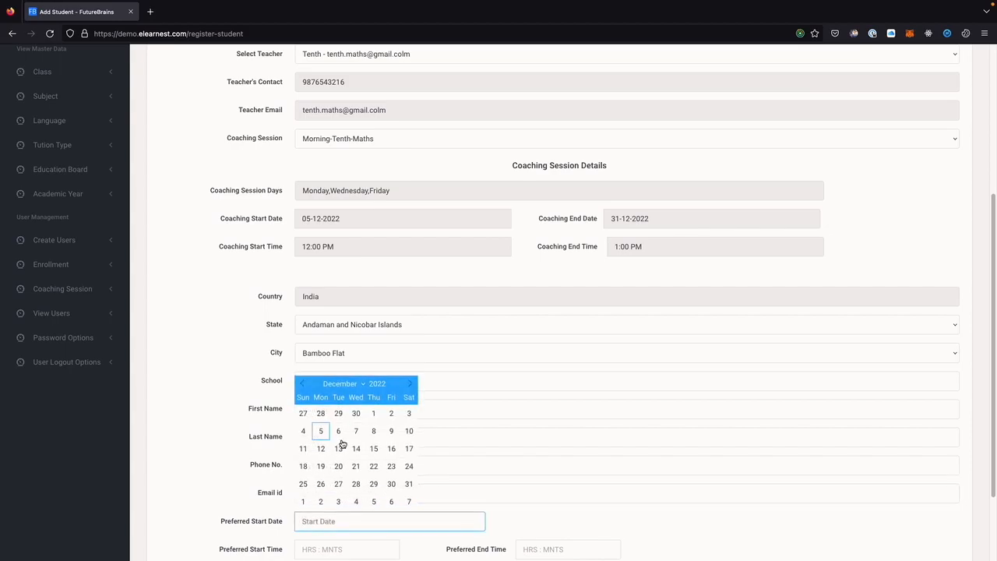
pyautogui.scroll(-2, 339, 448)
pyautogui.click(319, 419)
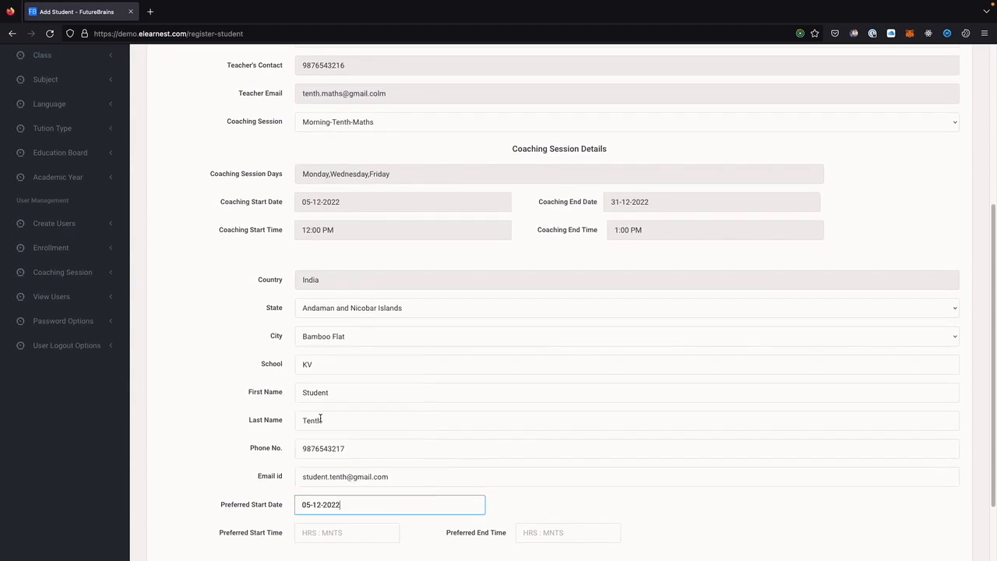
pyautogui.click(337, 532)
pyautogui.click(567, 532)
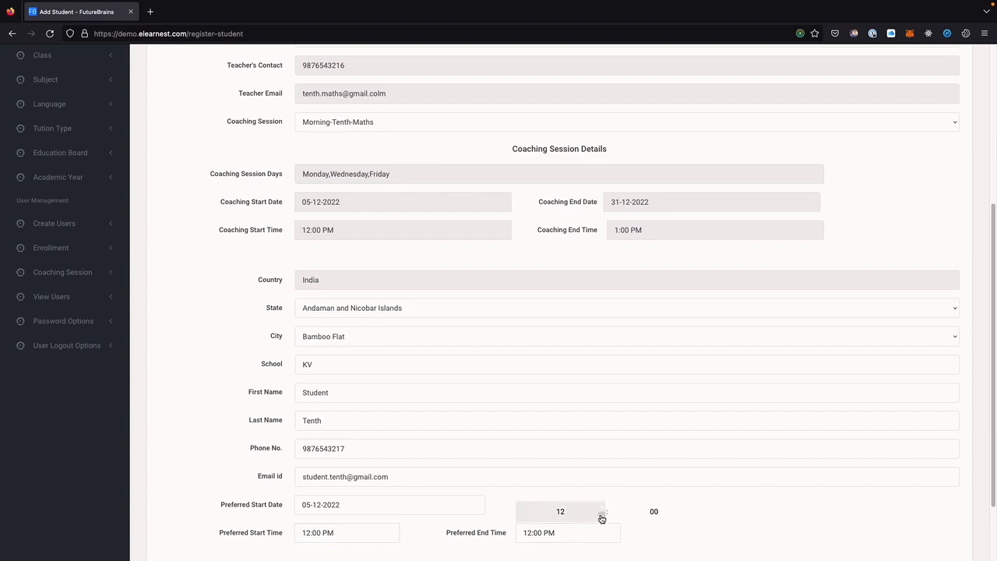
pyautogui.click(601, 514)
pyautogui.scroll(-1, 768, 494)
pyautogui.scroll(-2, 768, 493)
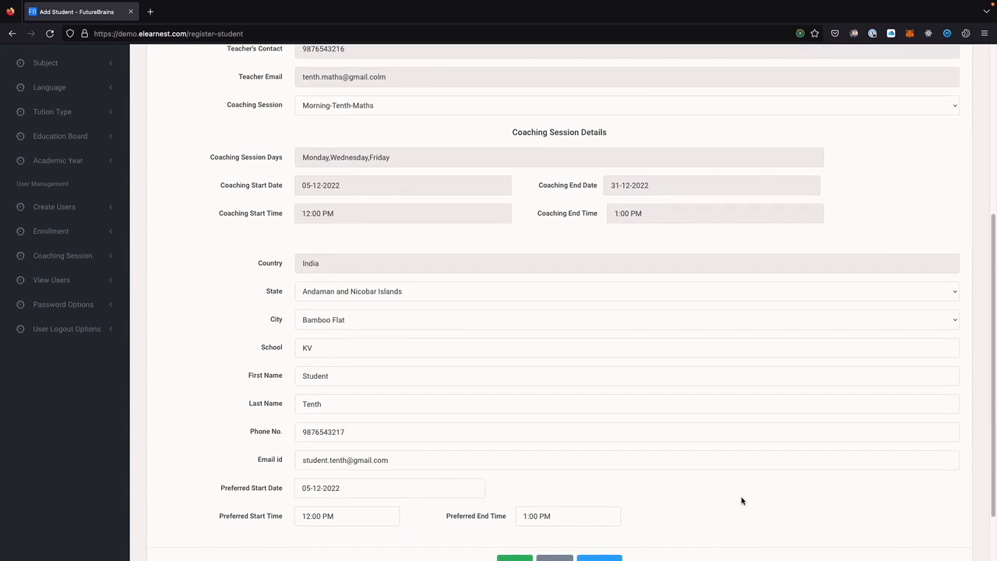
pyautogui.scroll(-2, 741, 501)
# Submit the registration request and review the new row in the request list.
pyautogui.click(603, 547)
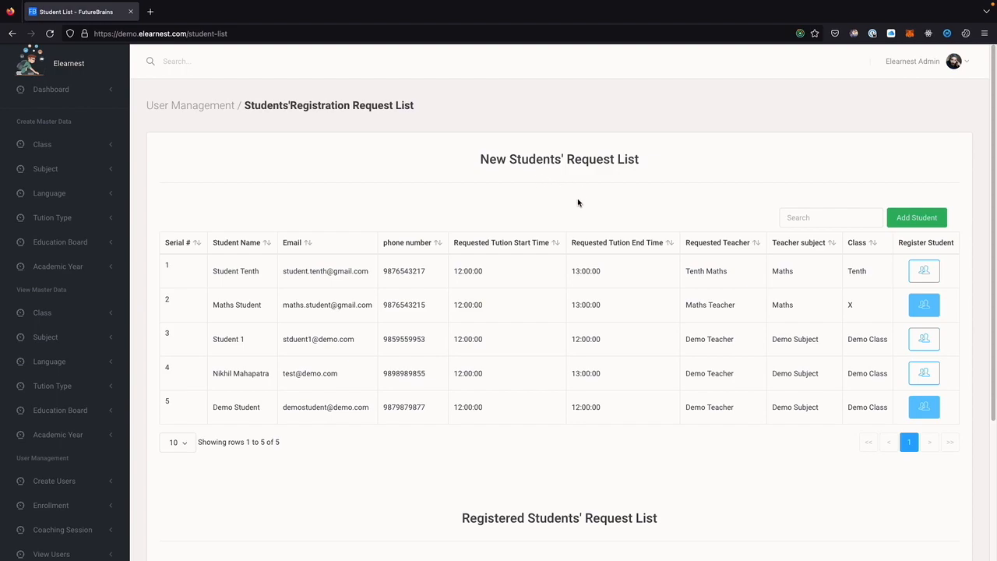
pyautogui.moveTo(208, 278); pyautogui.dragTo(563, 283)
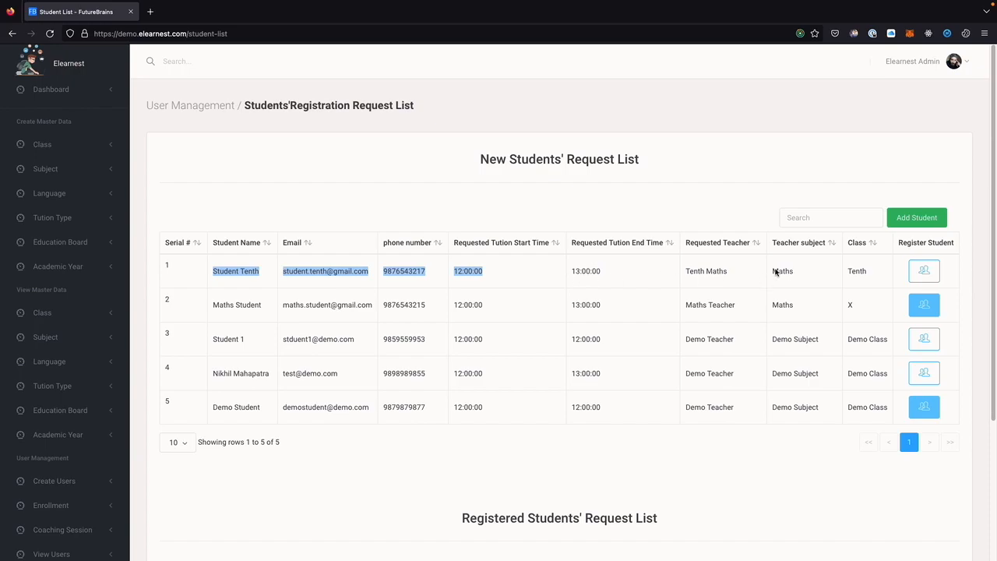
# Open Register this Student for the new request and assign the Morning-Tenth-Maths session.
pyautogui.click(924, 271)
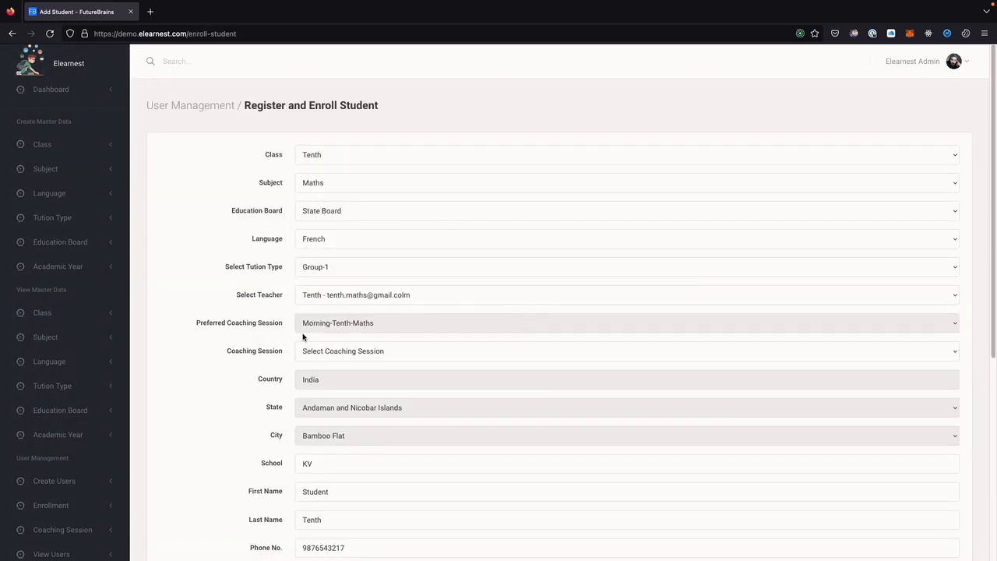
pyautogui.scroll(-3, 303, 337)
pyautogui.scroll(-5, 241, 321)
pyautogui.click(219, 249)
pyautogui.moveTo(219, 249); pyautogui.dragTo(273, 251)
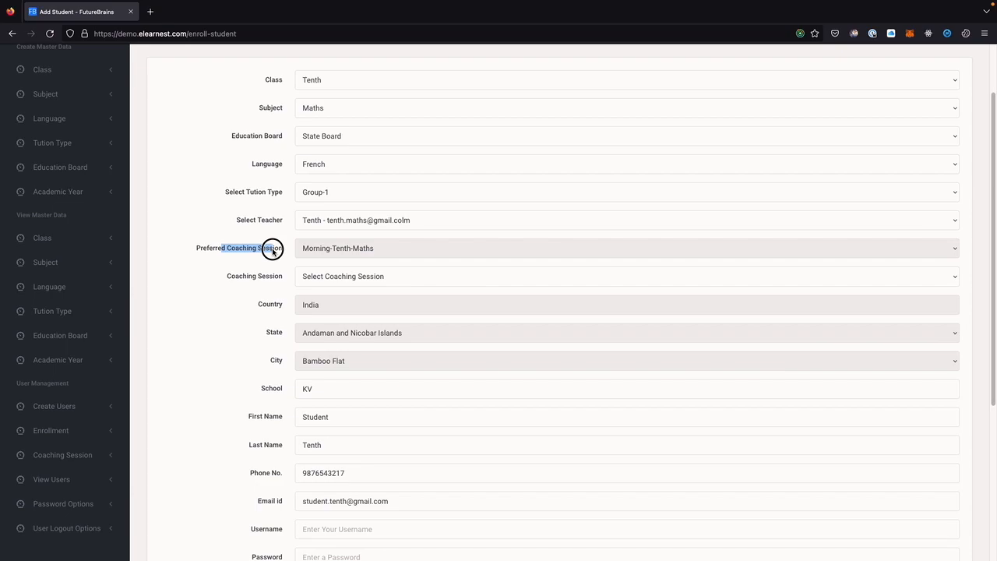
pyautogui.moveTo(237, 279); pyautogui.dragTo(289, 279)
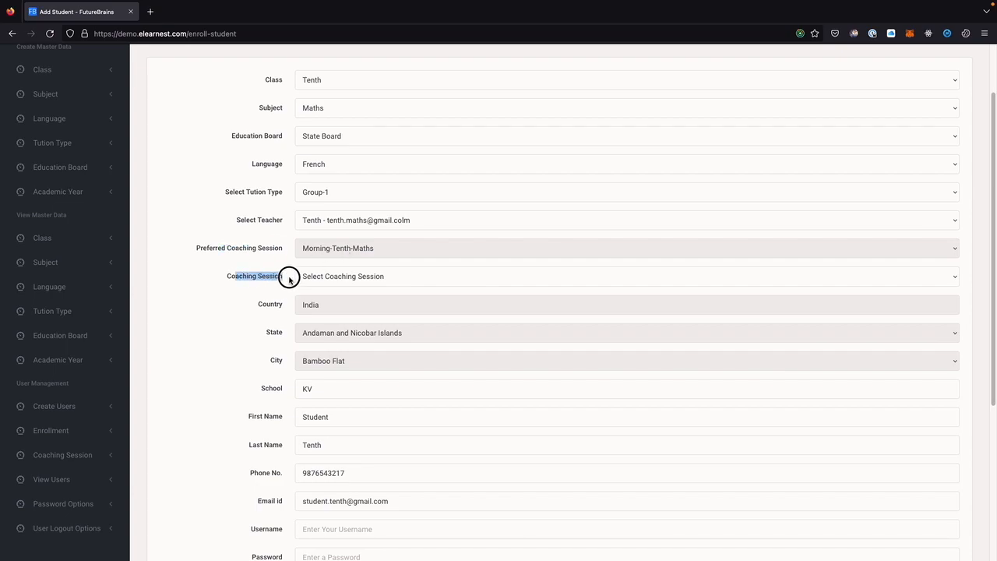
pyautogui.click(338, 279)
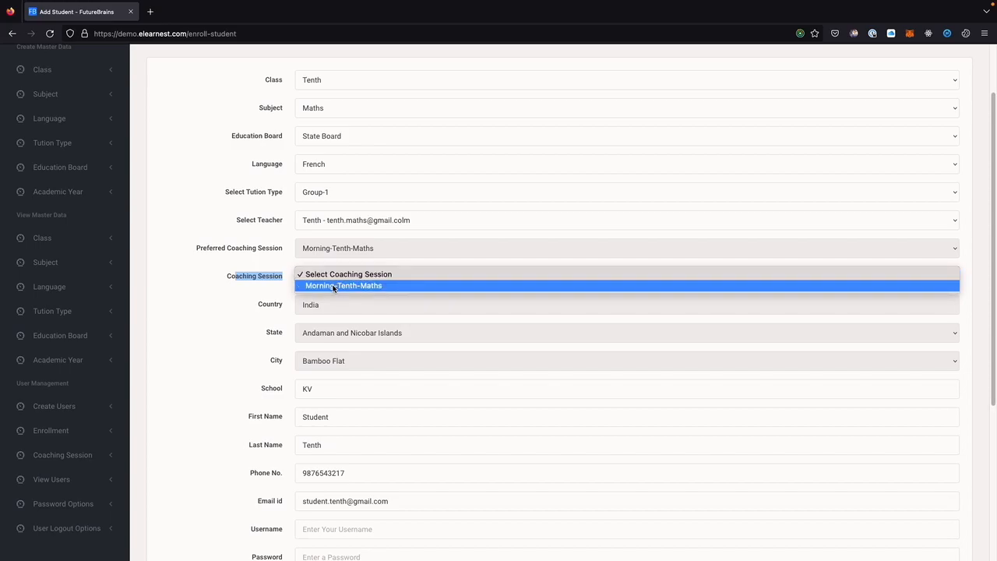
pyautogui.click(334, 286)
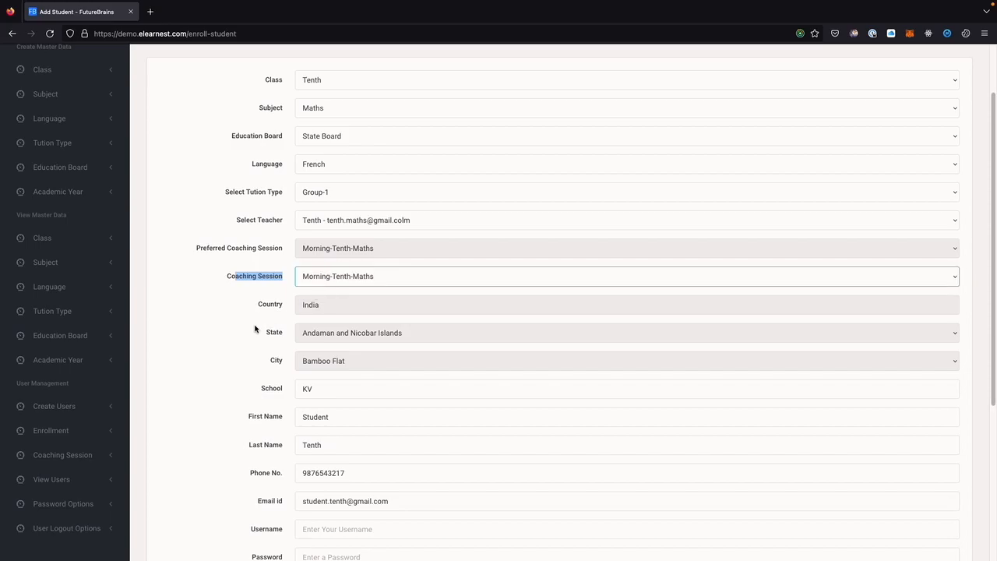
# Enter a username, password and password confirmation, then add the enrolment.
pyautogui.scroll(-3, 255, 328)
pyautogui.click(318, 416)
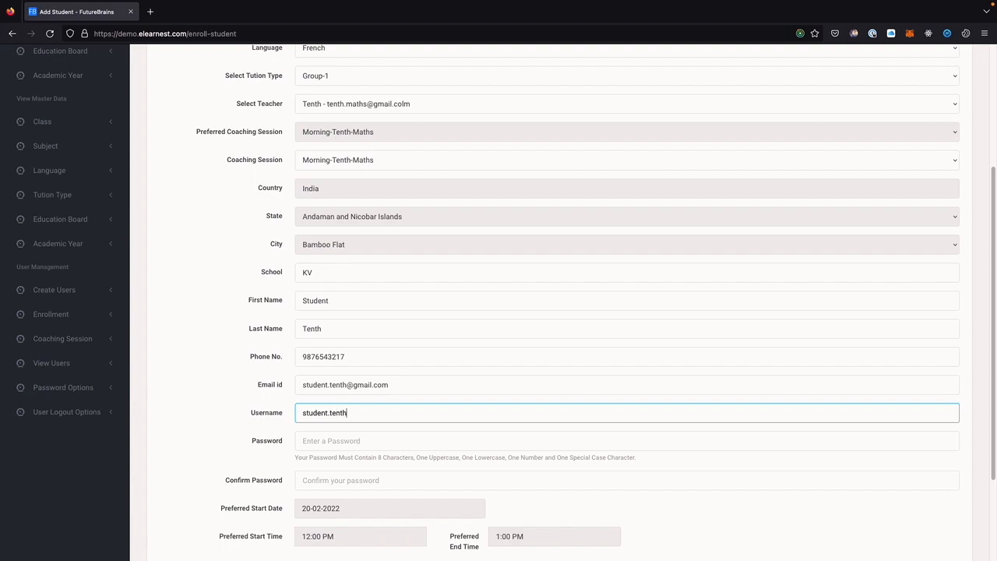
pyautogui.press('Tab')
pyautogui.press('Tab')
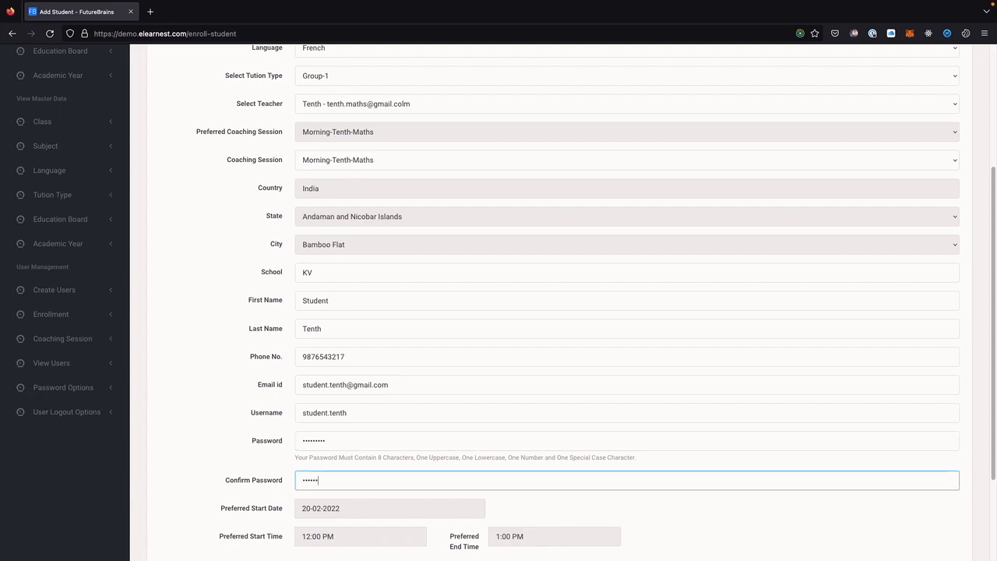
pyautogui.scroll(-1, 343, 374)
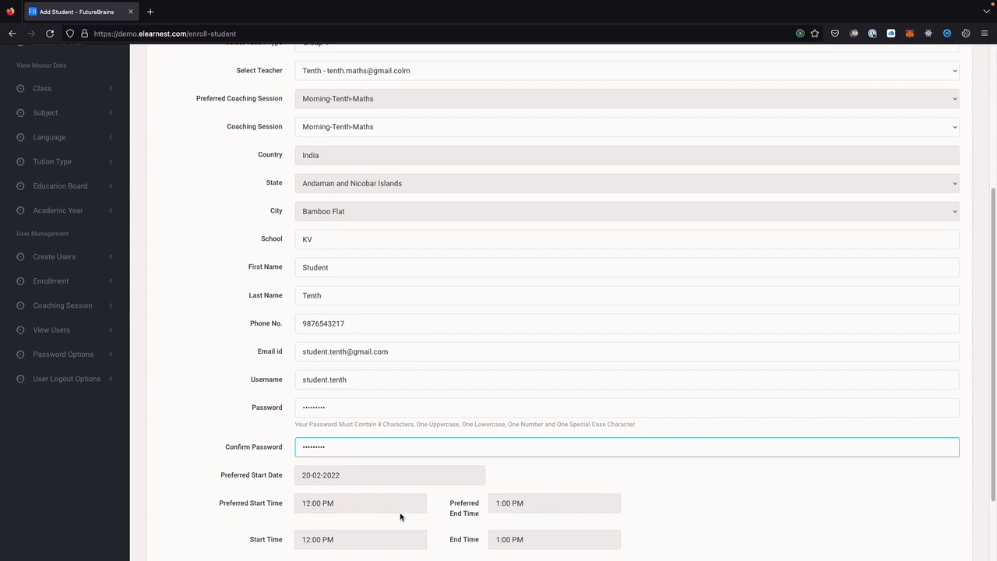
pyautogui.scroll(-2, 311, 508)
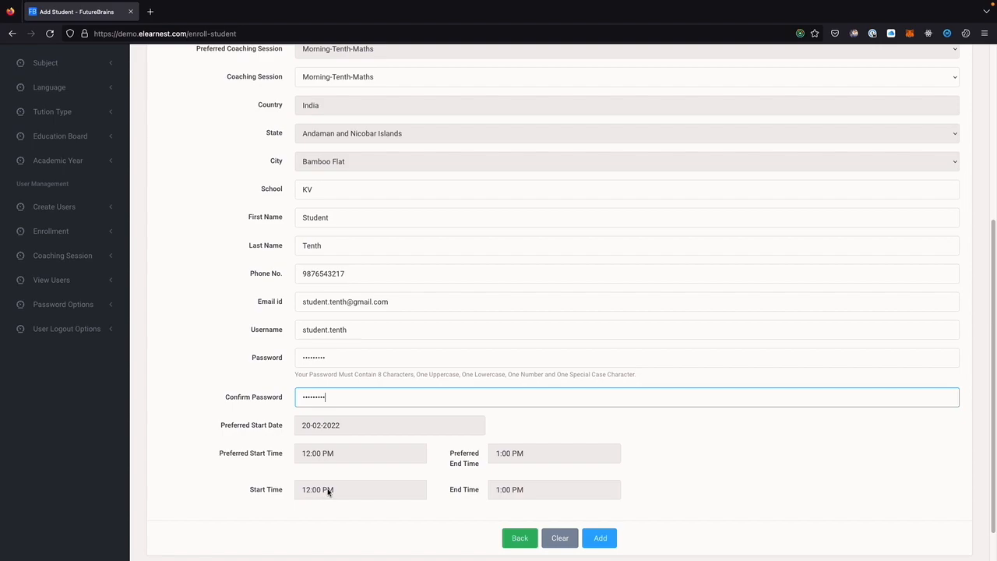
pyautogui.click(599, 536)
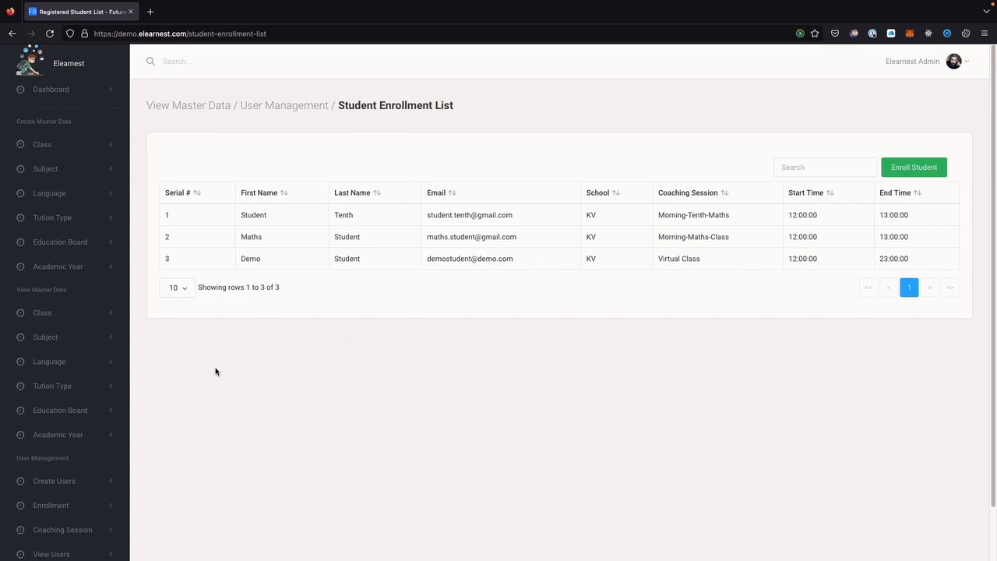
# Scroll through the Student Enrollment List to check the new Morning-Tenth-Maths 12:00–13:00 entry.
pyautogui.scroll(-2, 86, 425)
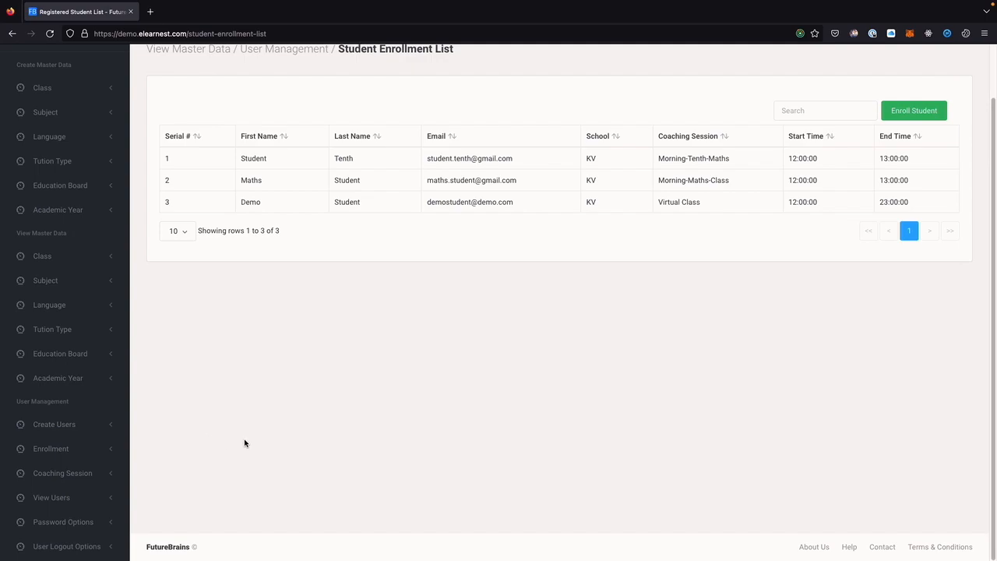
pyautogui.scroll(2, 327, 381)
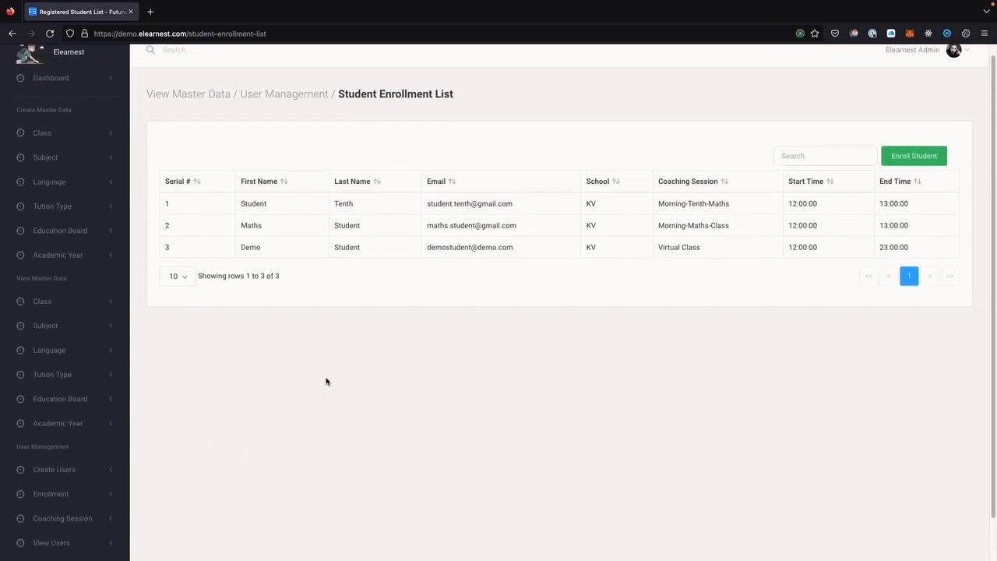